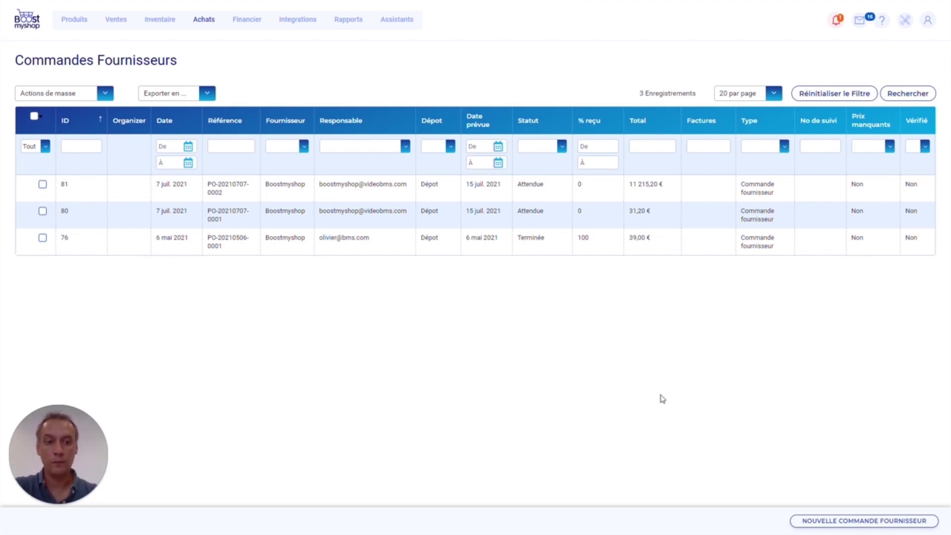
Start a new supplier order with Boostmyshop as the supplier
left_click(866, 524)
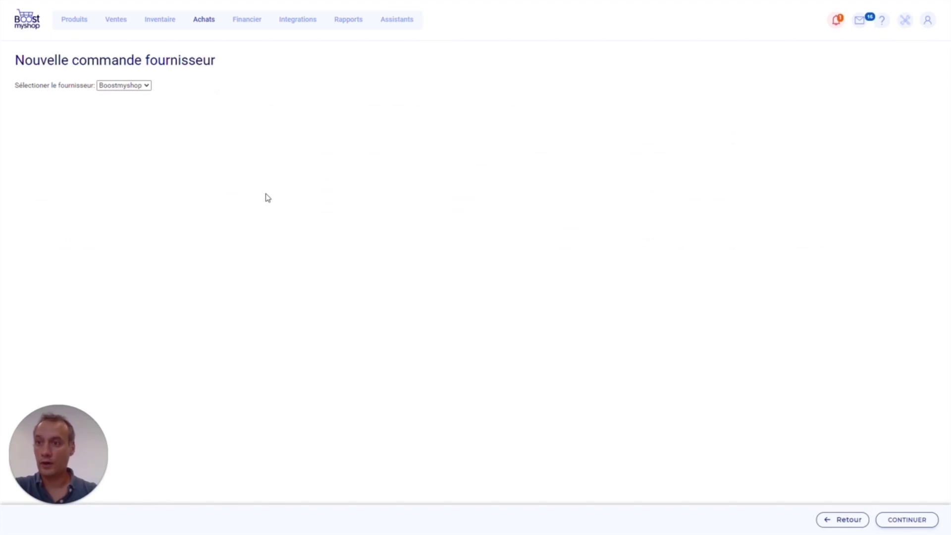
left_click(147, 86)
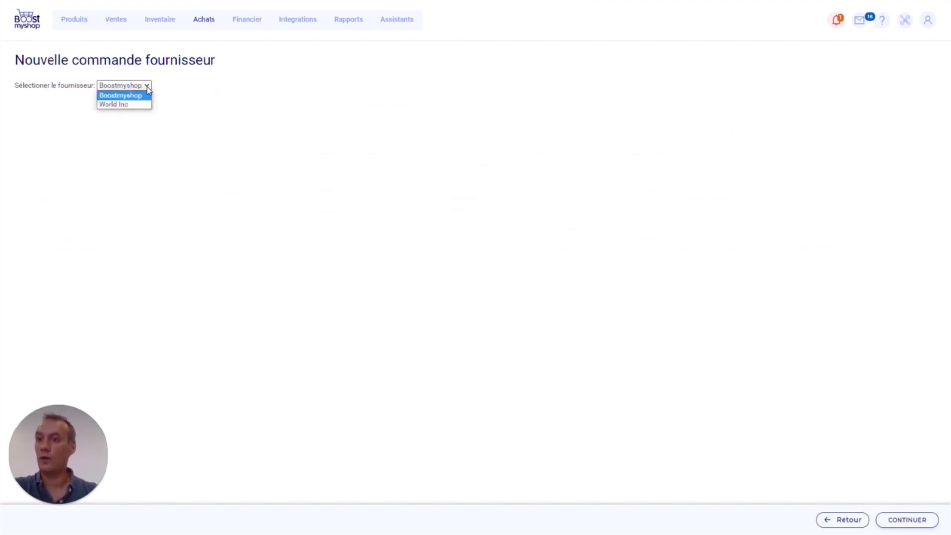
left_click(146, 87)
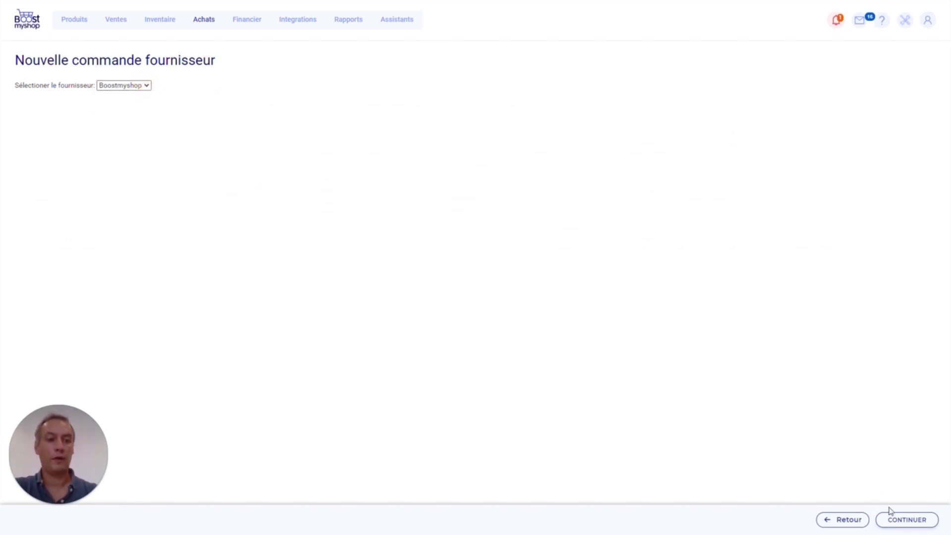
left_click(895, 521)
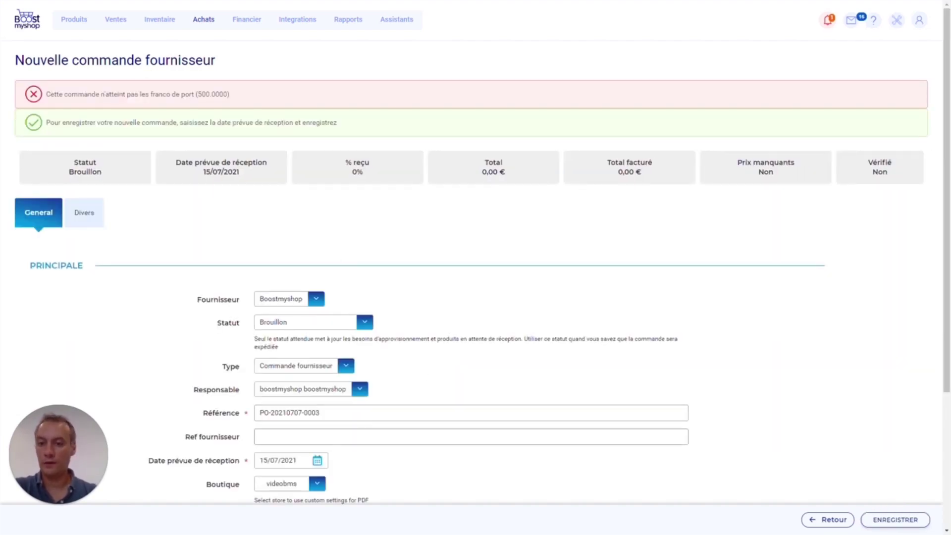
Set the order's expected reception date to 22/07/2021 and save the order
left_click(318, 461)
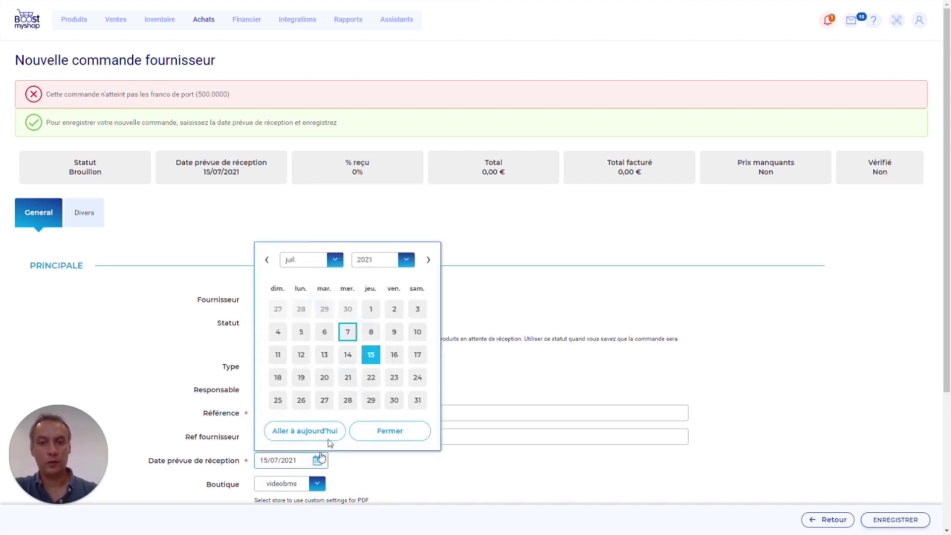
left_click(367, 383)
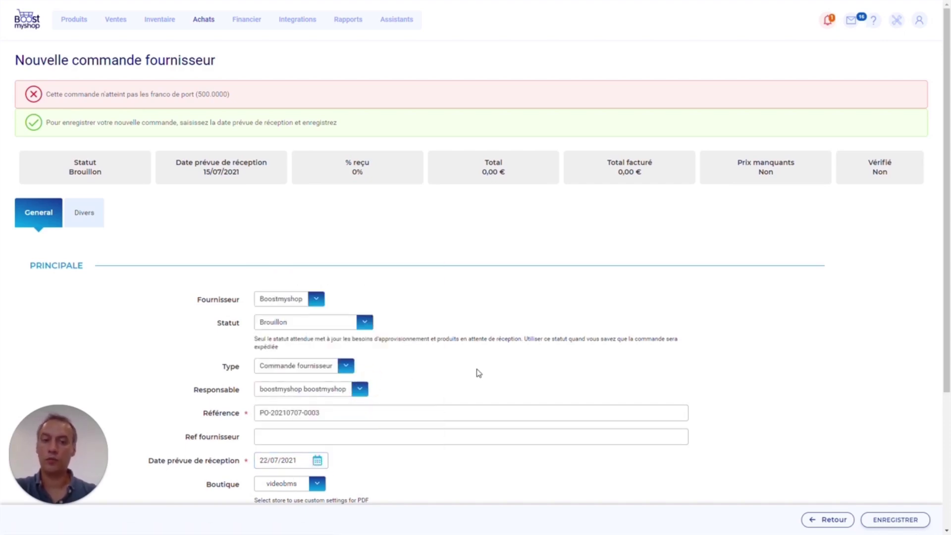
left_click(894, 526)
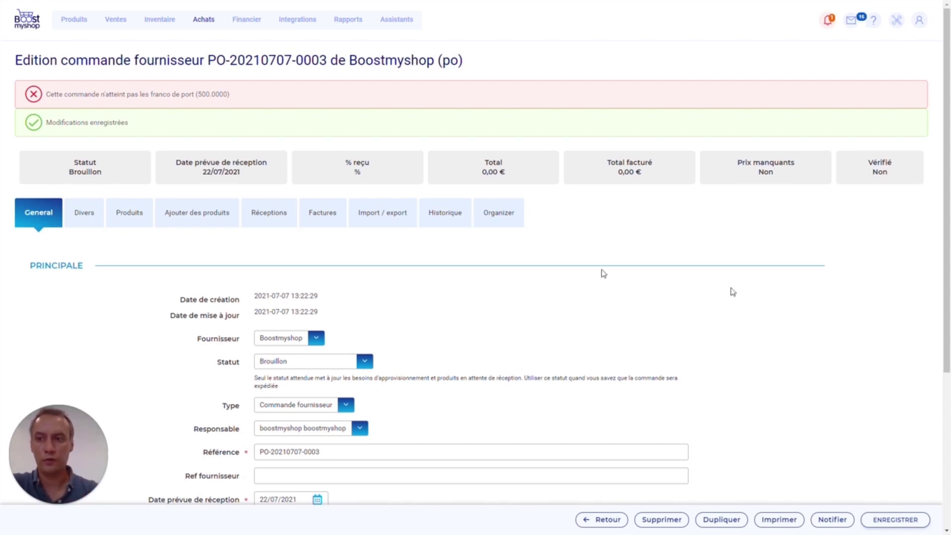
Enter PO34 as the supplier reference in the order's general information
scroll(164, 334, "down", 2)
scroll(163, 333, "down", 3)
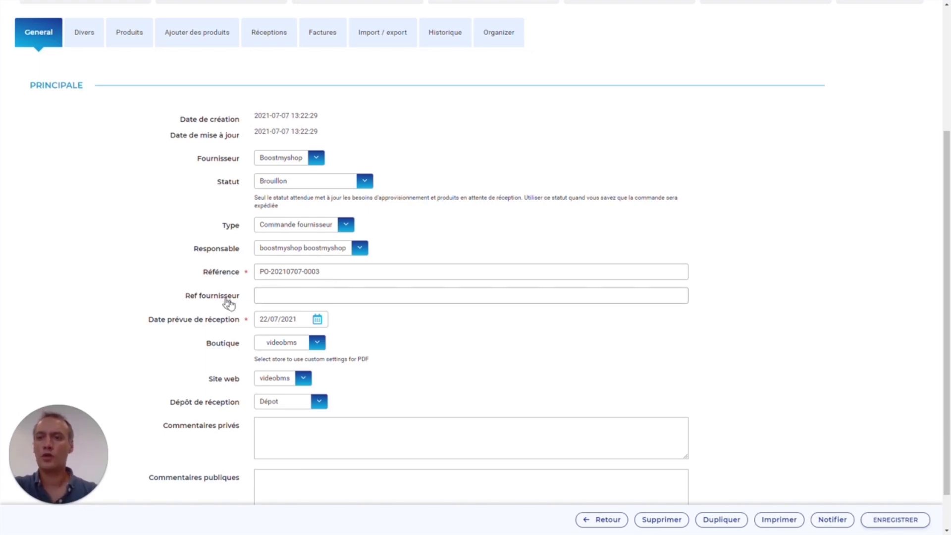
left_click(287, 295)
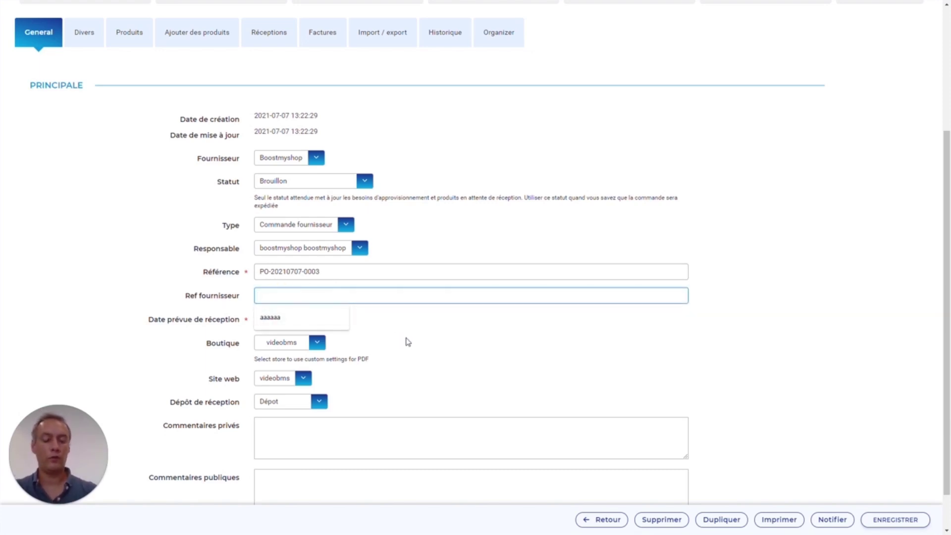
type("PO34")
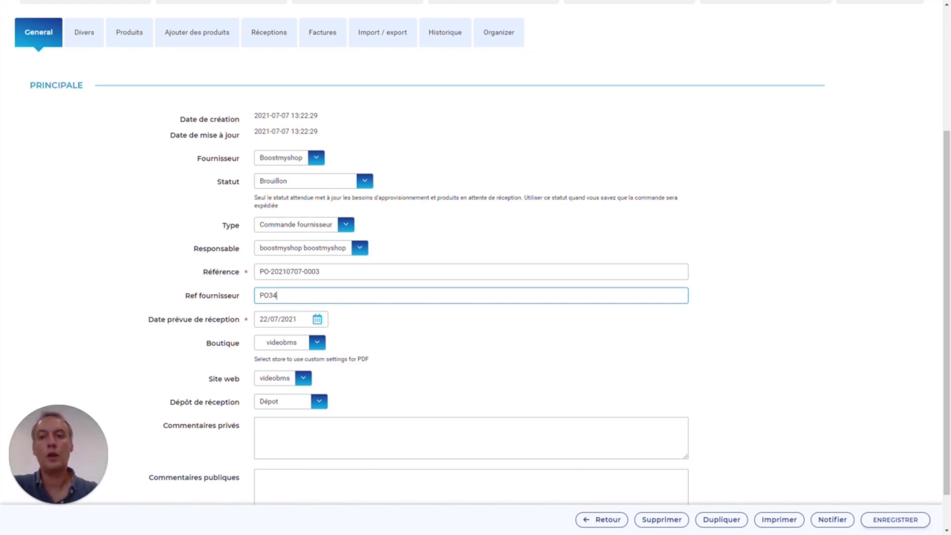
scroll(359, 363, "down", 1)
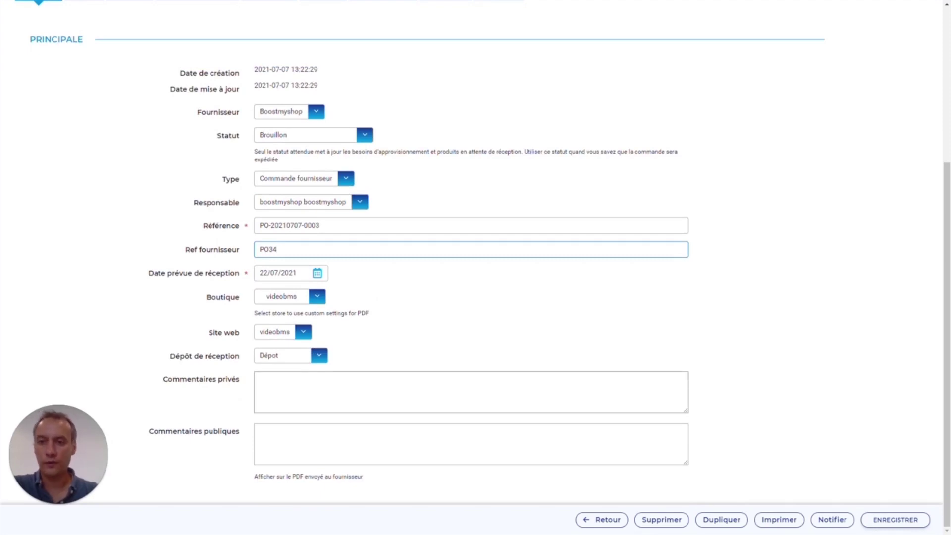
scroll(202, 391, "up", 2)
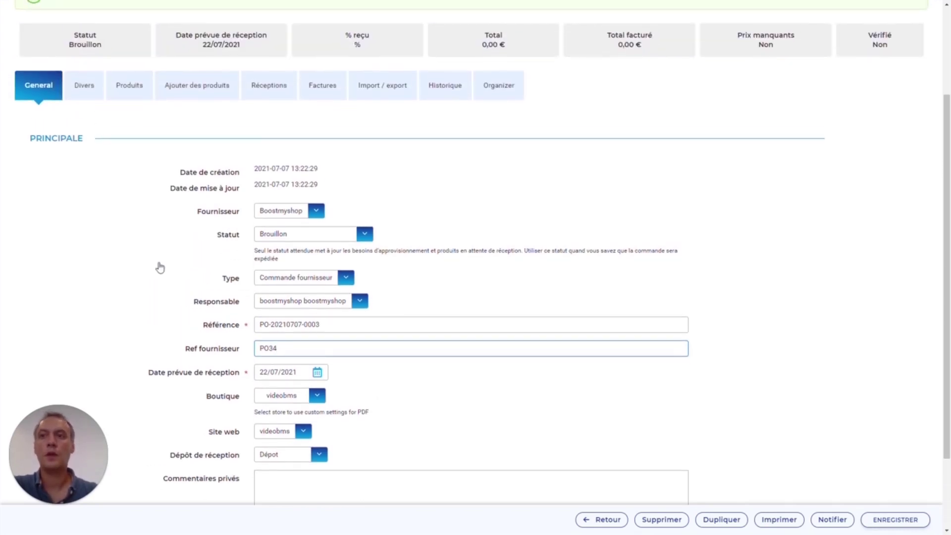
Set the order's shipping cost (Frais de port) to 50 in the miscellaneous cost settings
left_click(84, 87)
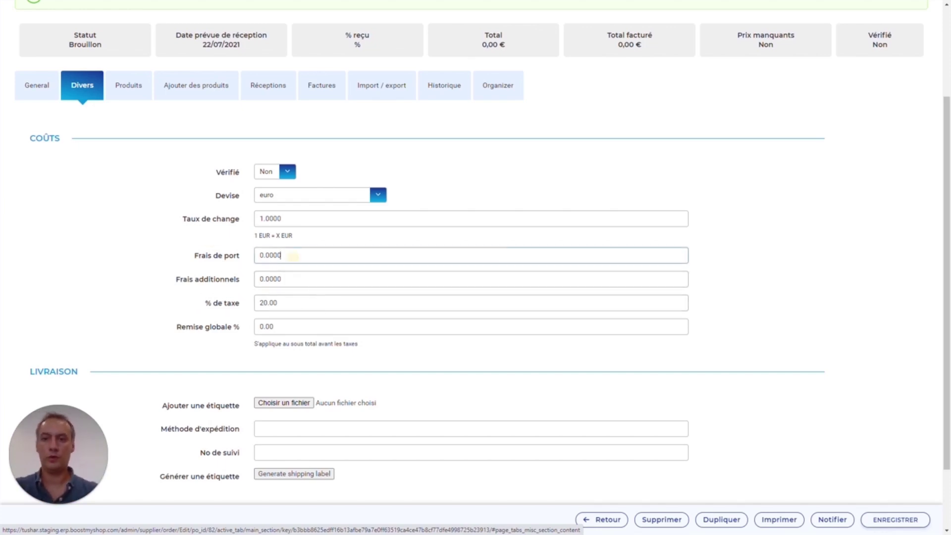
left_click_drag(292, 256, 191, 238)
type("50")
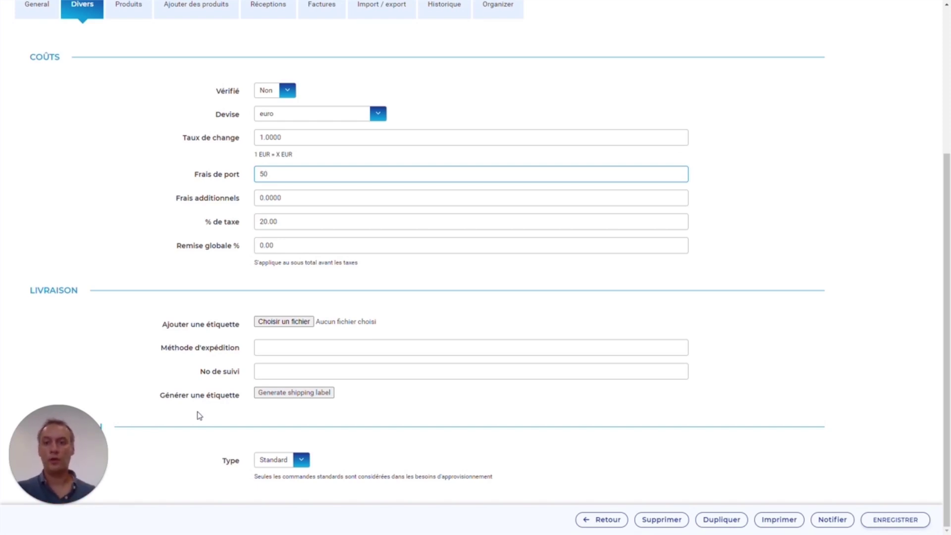
key("Return")
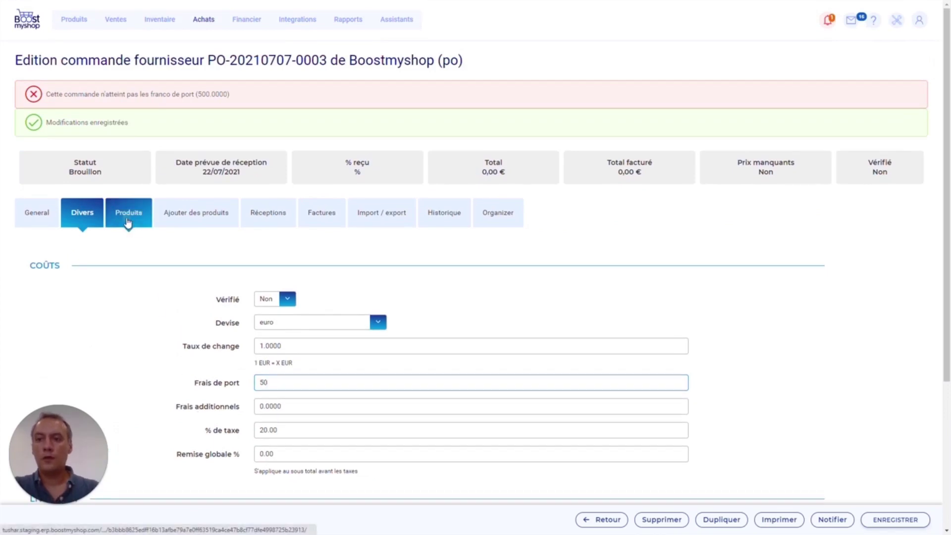
Review the order's product list and the expected columns for importing products from a CSV file
left_click(128, 223)
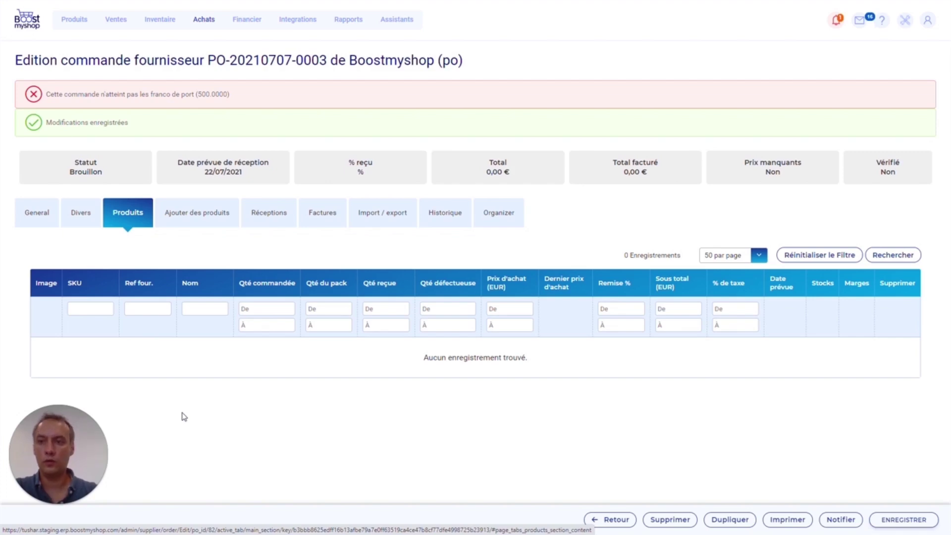
left_click(382, 213)
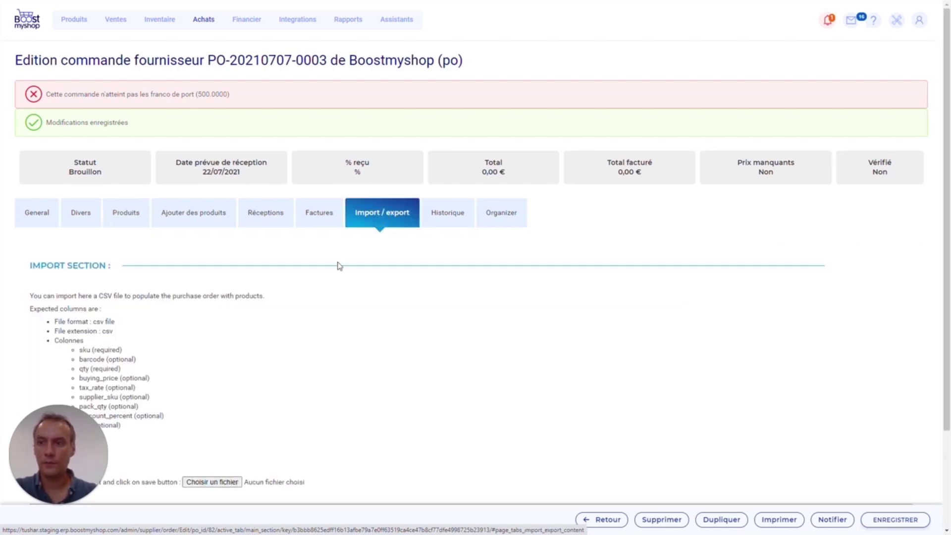
scroll(339, 266, "down", 2)
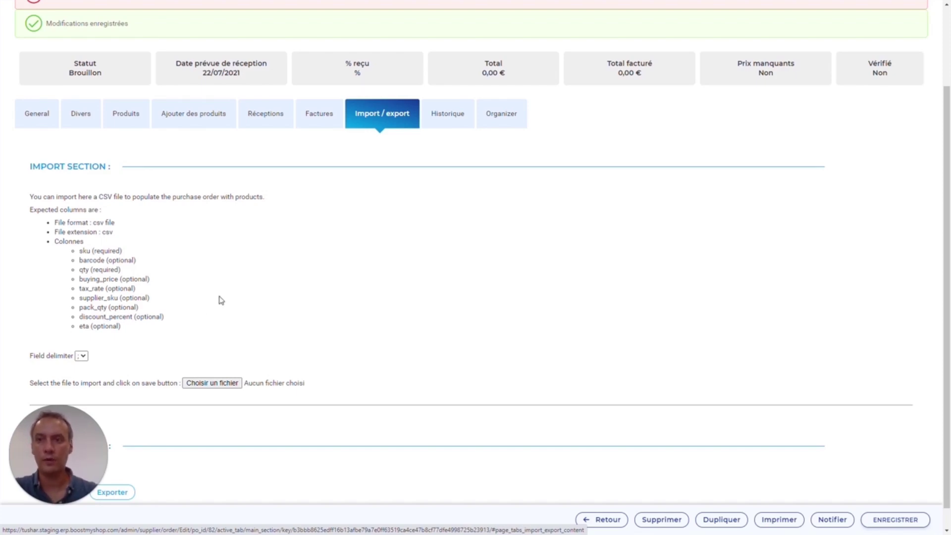
scroll(221, 300, "up", 2)
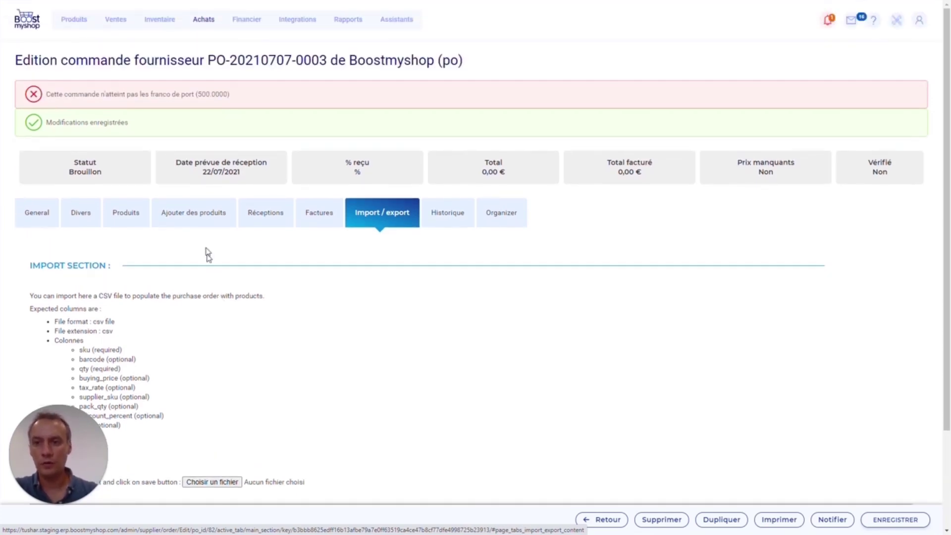
Open the list of products to add and clear its supplier filter so that products from all suppliers are listed
left_click(197, 222)
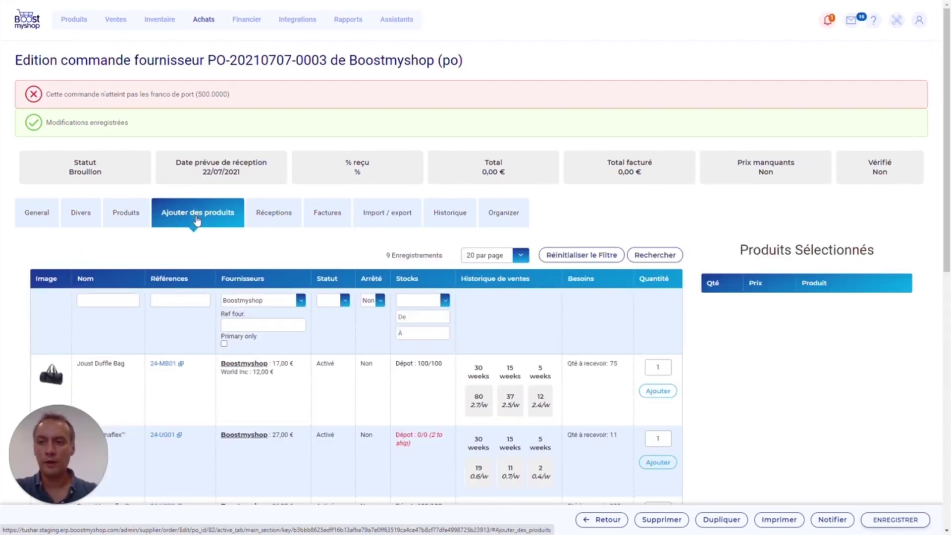
scroll(204, 408, "down", 3)
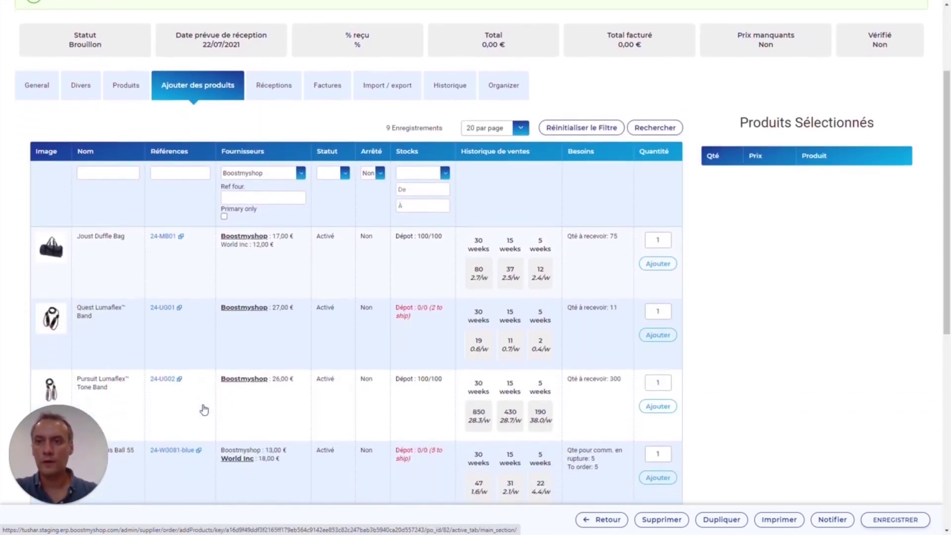
scroll(202, 407, "down", 1)
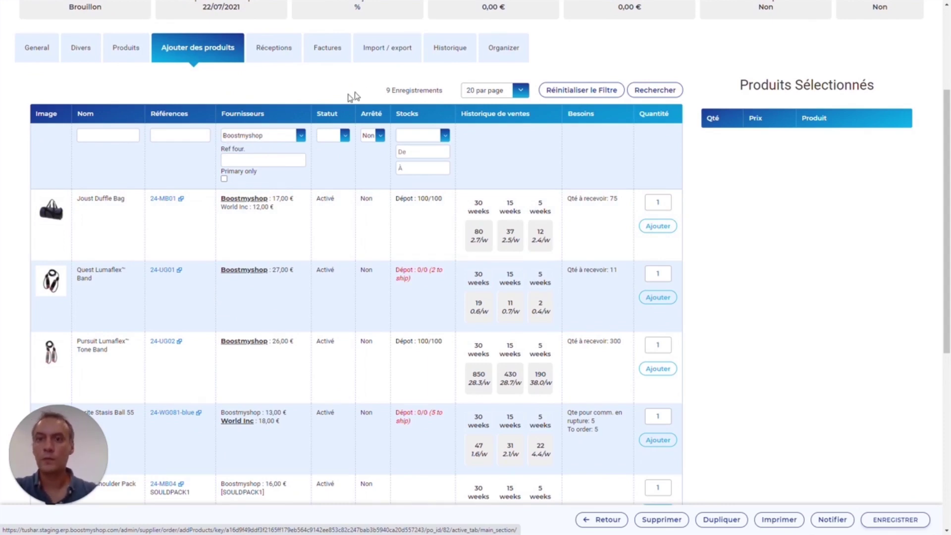
left_click(300, 135)
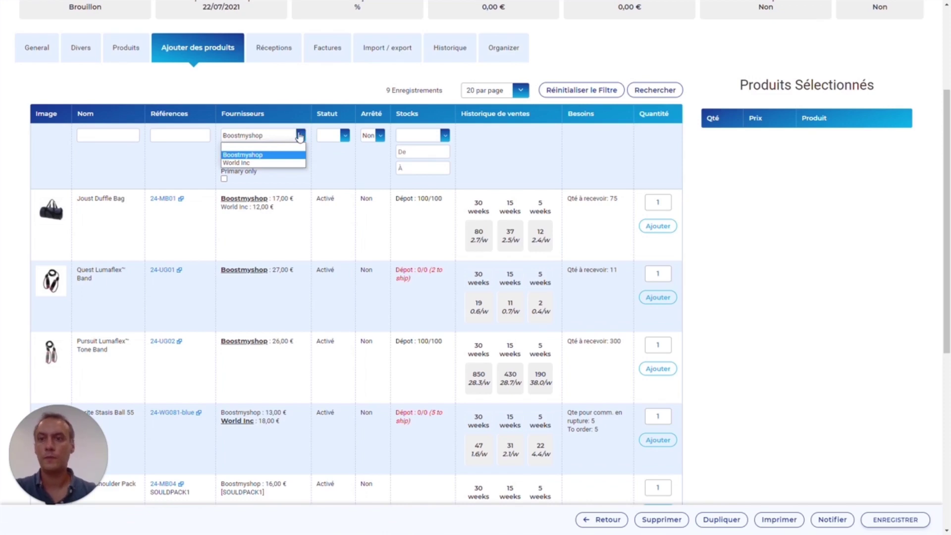
left_click(268, 147)
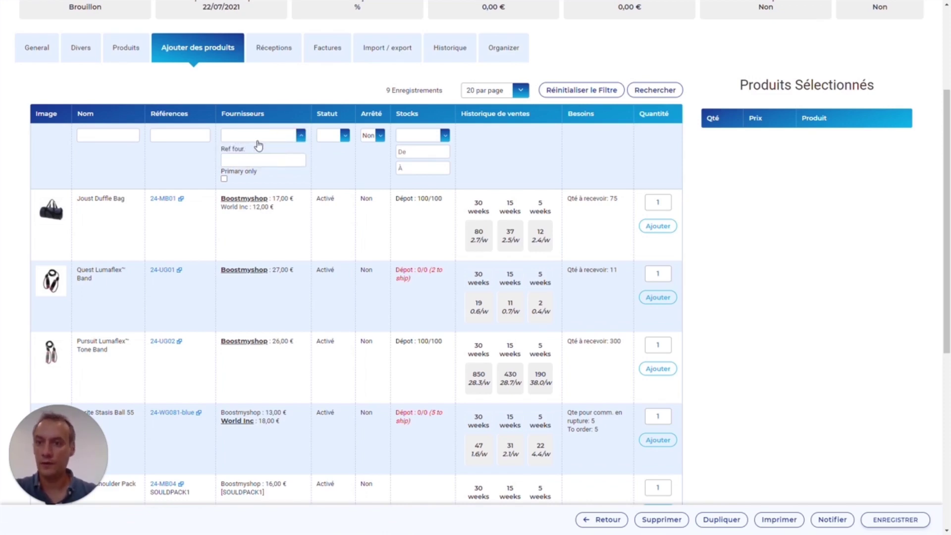
left_click(658, 93)
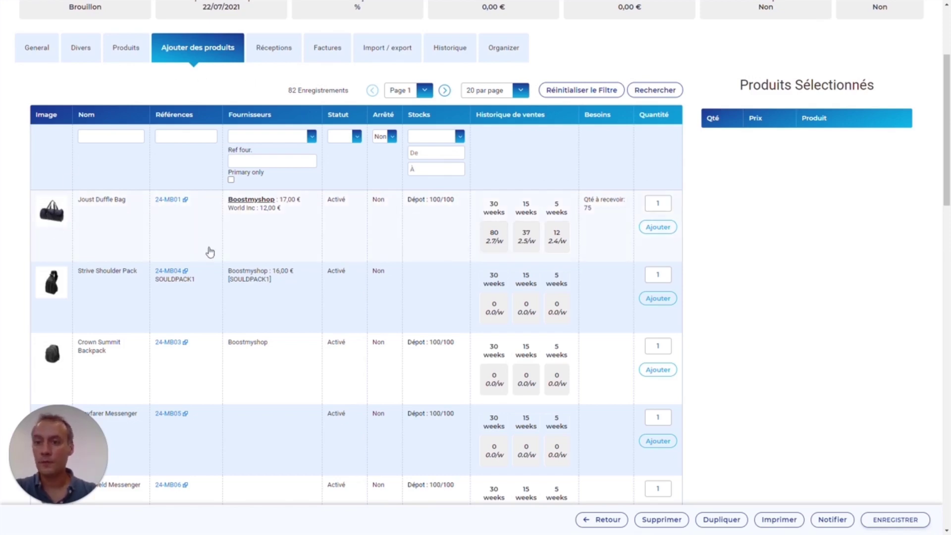
Add 3 Joust Duffle Bags and 25 Strive Shoulder Packs to the order and save it
mouse_move(206, 278)
left_mouse_down()
mouse_move(187, 282)
mouse_move(196, 283)
left_mouse_up()
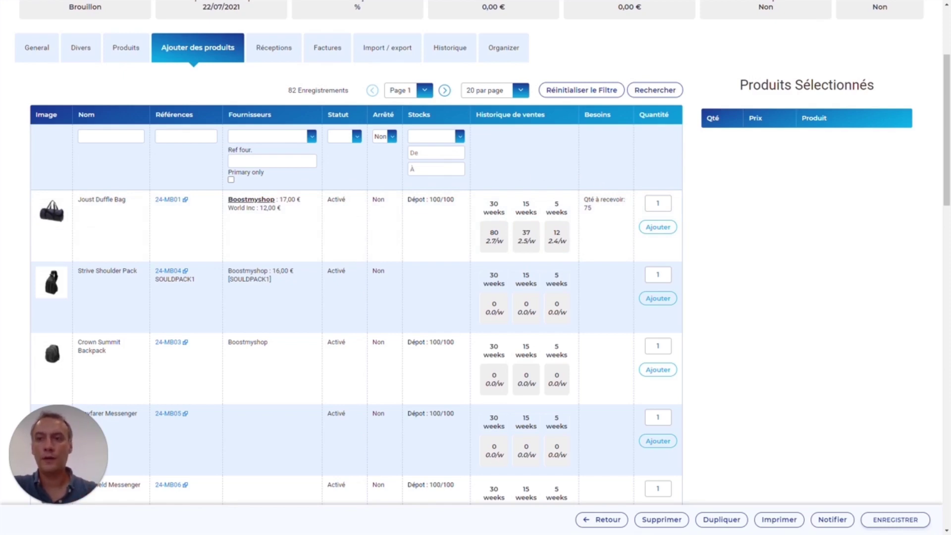
left_click(659, 228)
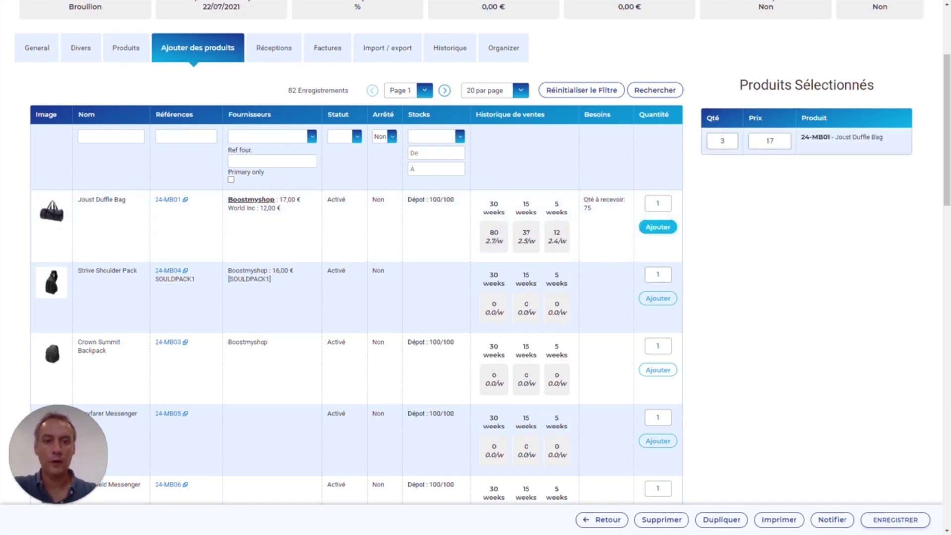
key("Tab")
scroll(626, 274, "up", 3)
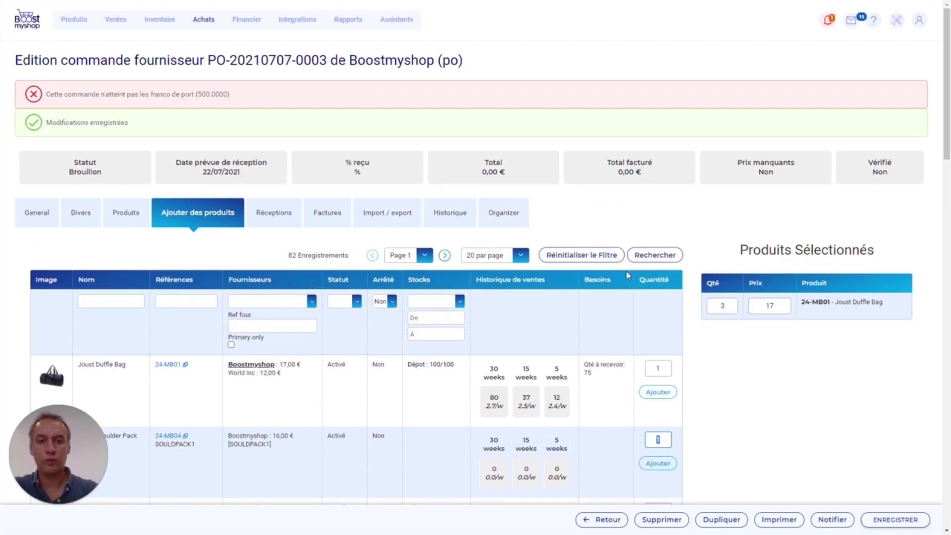
type("25")
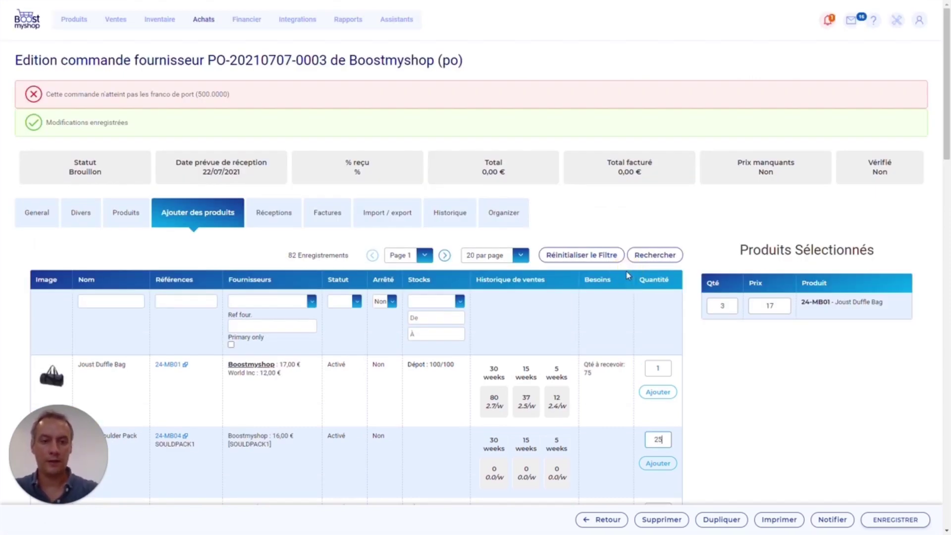
left_click(656, 463)
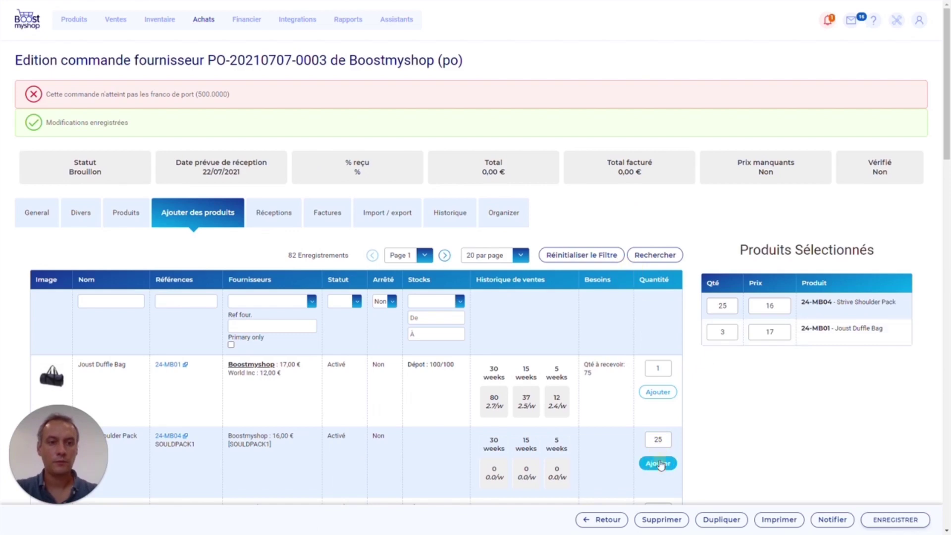
scroll(609, 404, "down", 2)
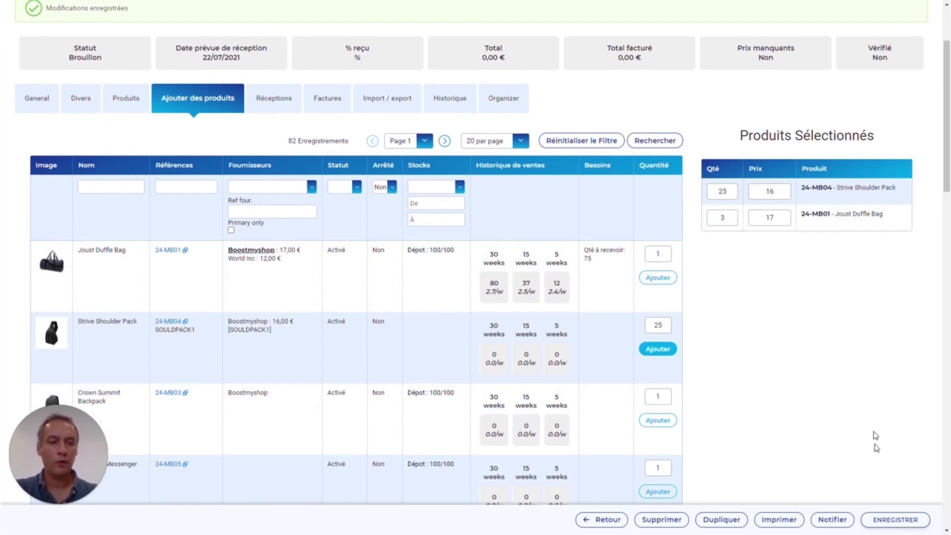
left_click(883, 519)
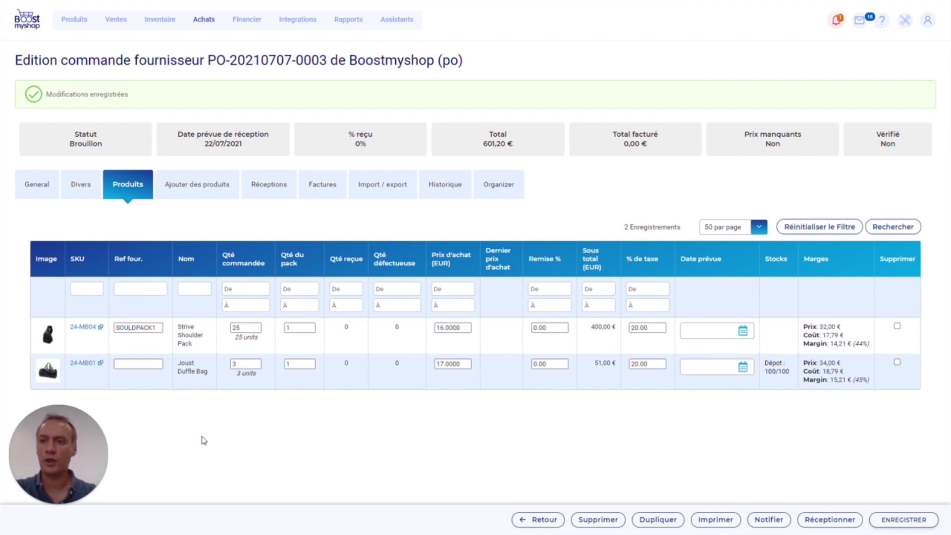
Set the pack quantity of the Strive Shoulder Pack line to 6
left_click(148, 326)
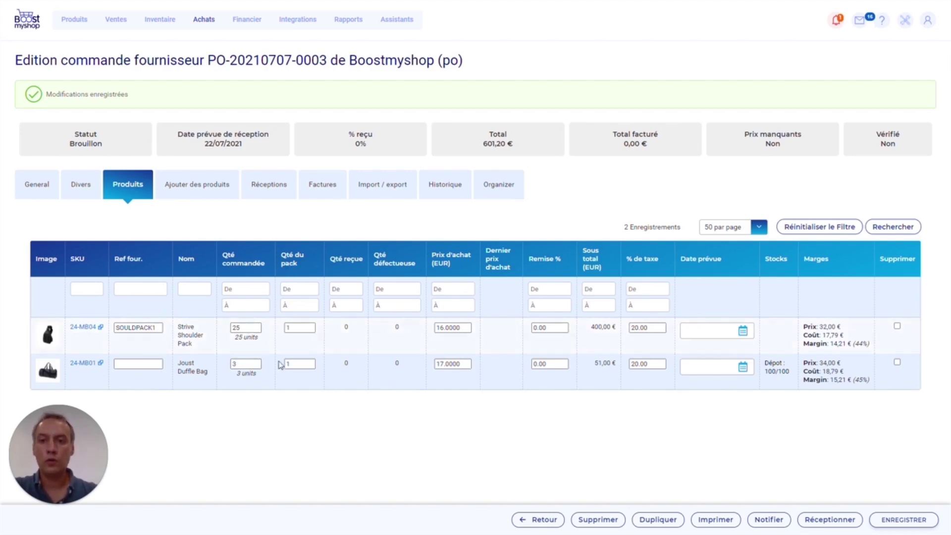
left_click(291, 408)
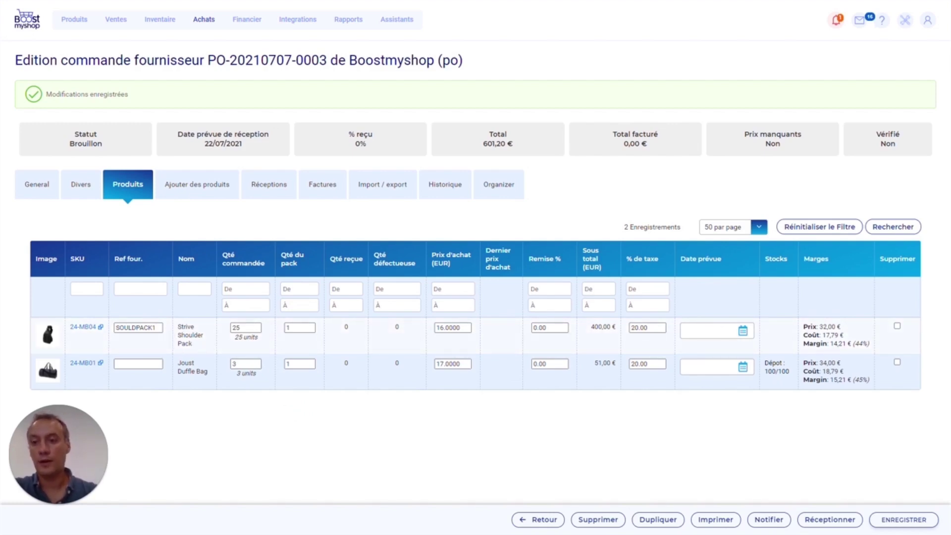
left_click(300, 327)
double_click(287, 327)
type("6")
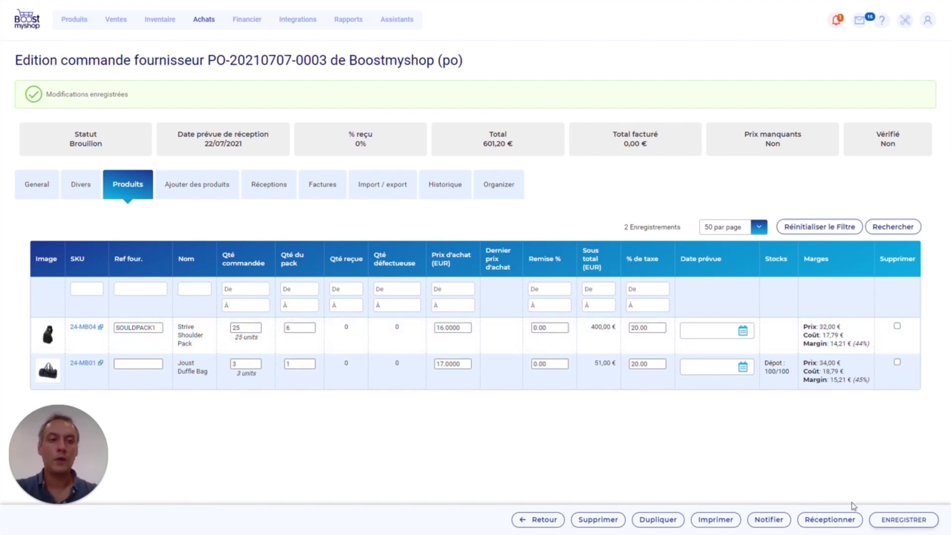
Save the order and set the expected date of the Joust Duffle Bag line to 29/07/2021
left_click(891, 519)
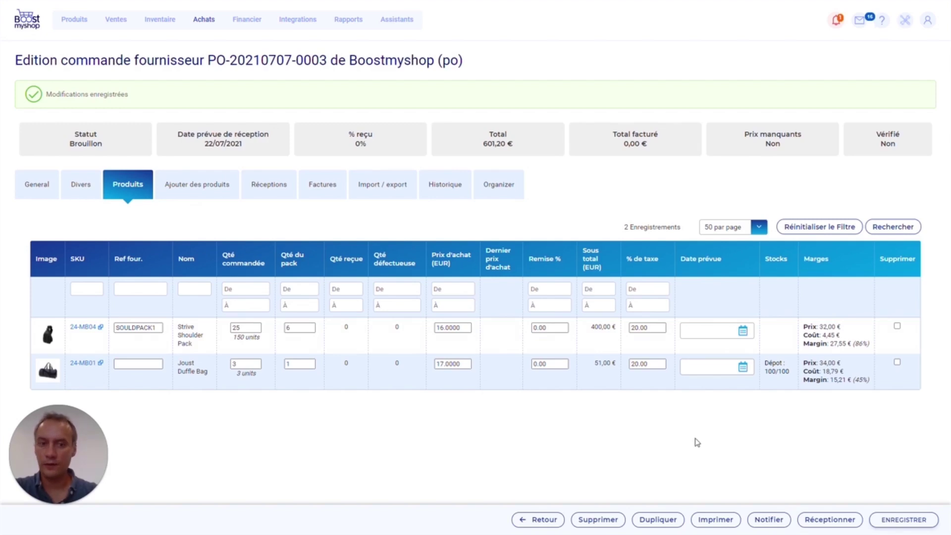
left_click(743, 366)
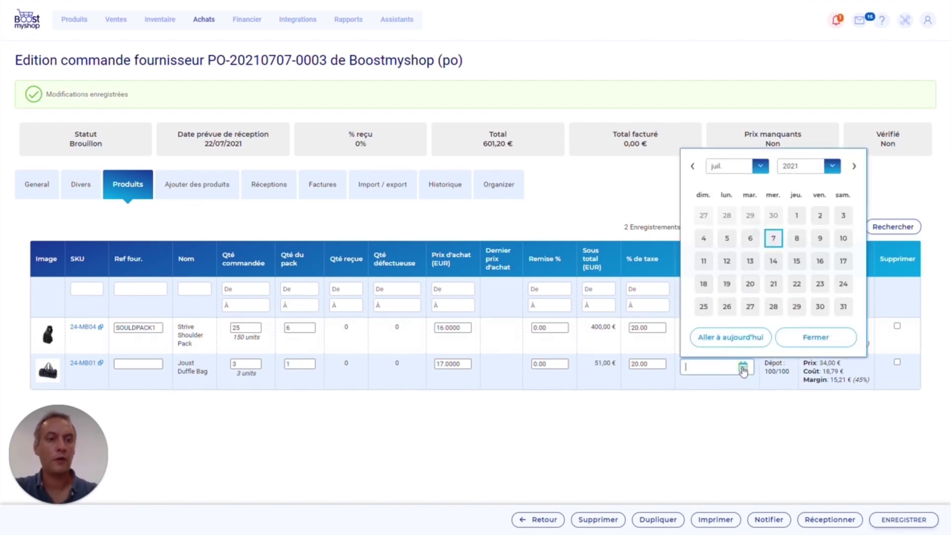
left_click(796, 307)
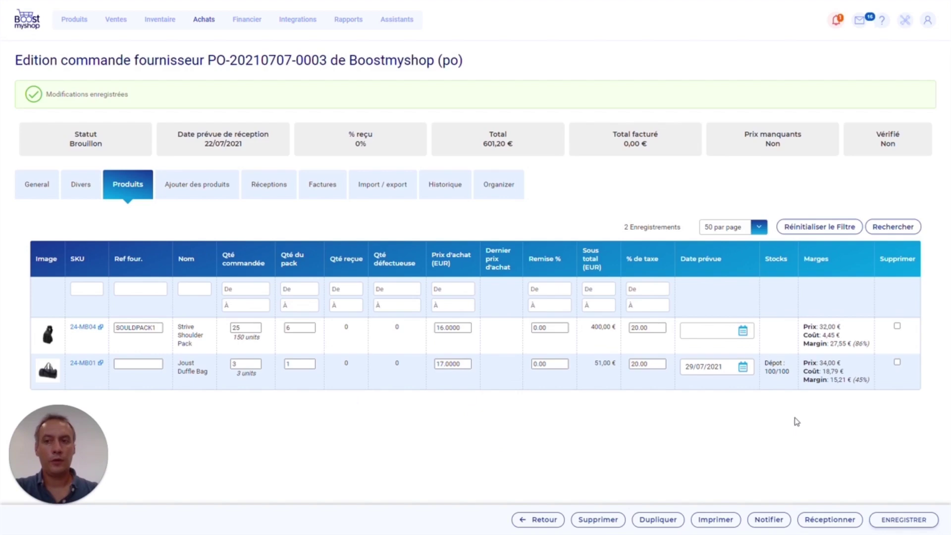
Look at the order's shipping, additional and tax costs, and return to its product list
left_click(86, 189)
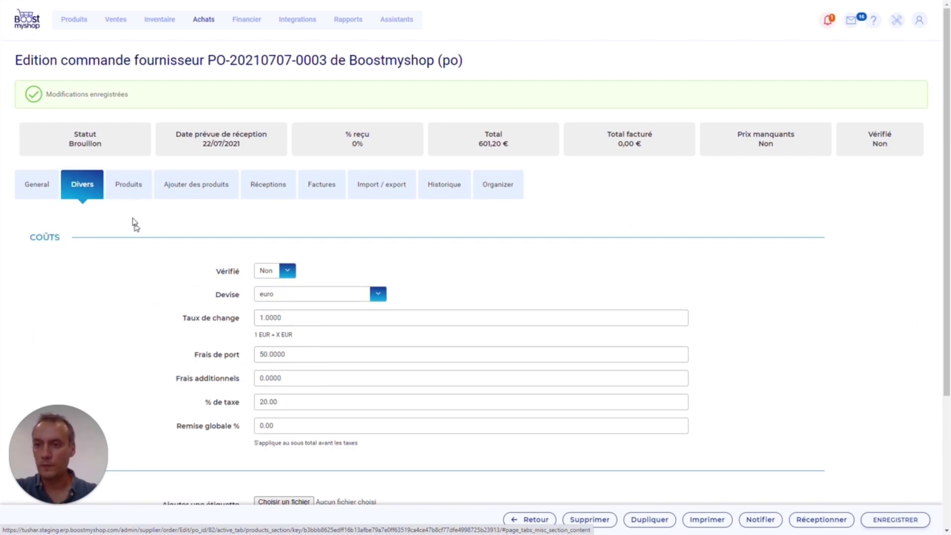
left_click(129, 197)
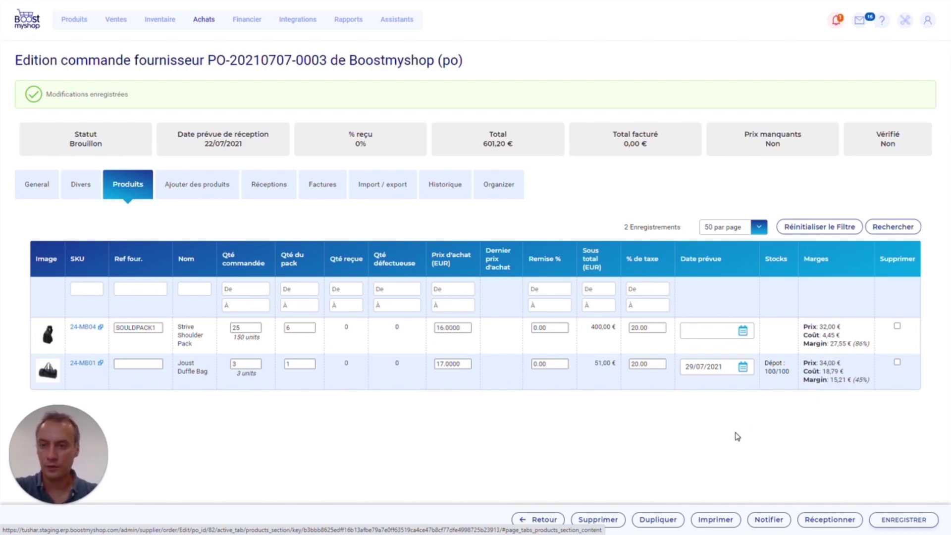
left_click(624, 460)
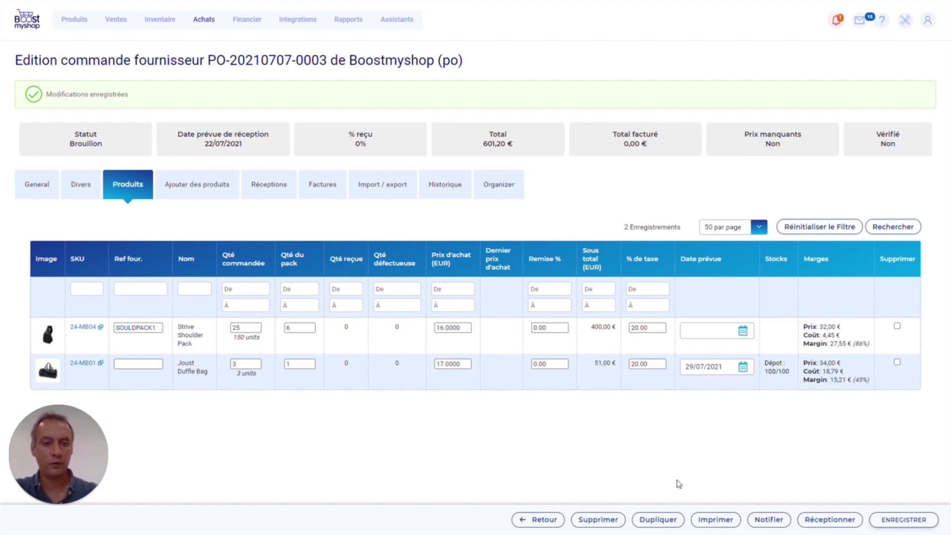
Print the purchase order to a PDF, then review it and the sample supplier e-mail and close both
left_click(715, 520)
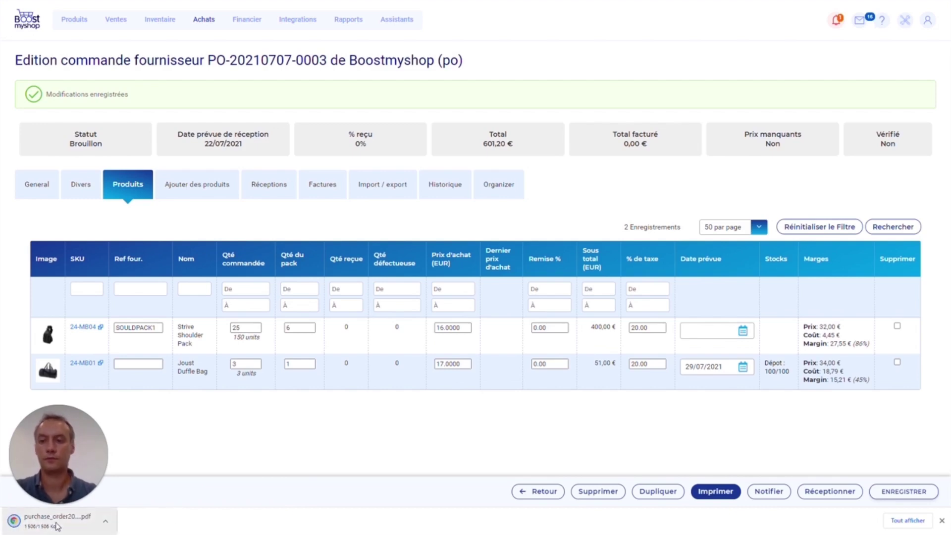
left_click(54, 523)
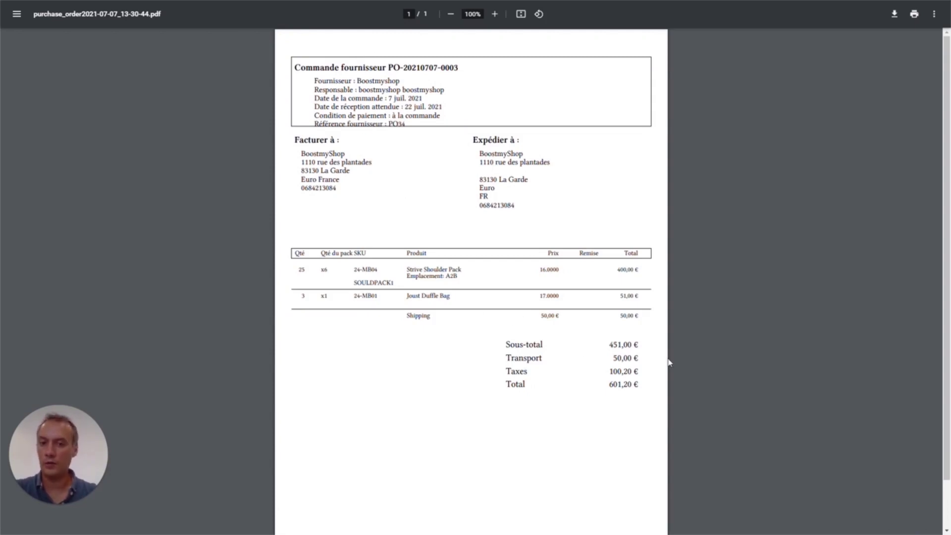
key("ctrl+w")
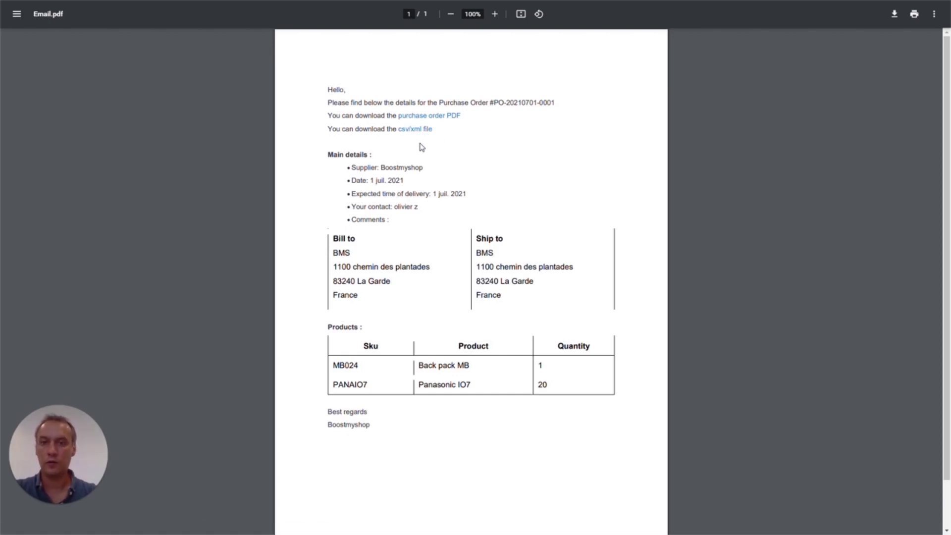
key("ctrl+w")
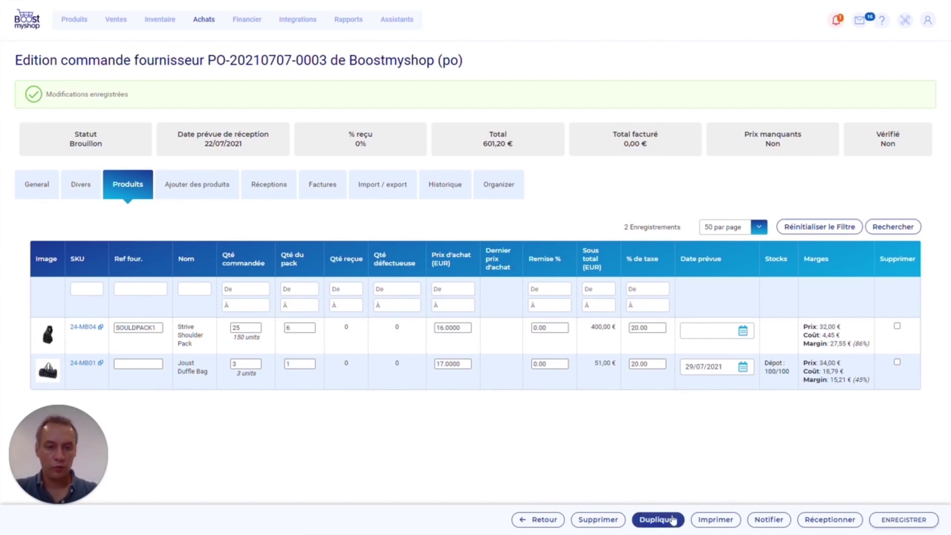
Notify the supplier of the order and review the order's history of changes
left_click(774, 521)
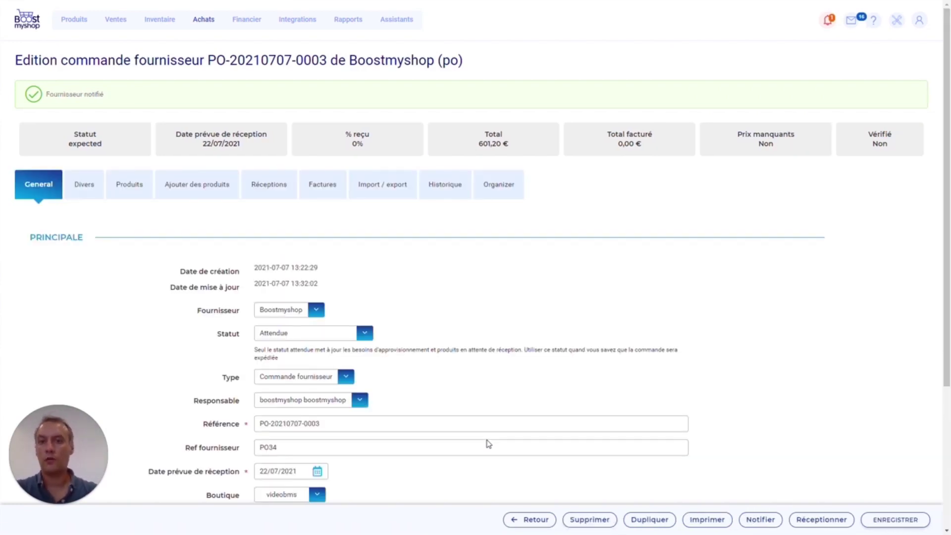
left_click(440, 193)
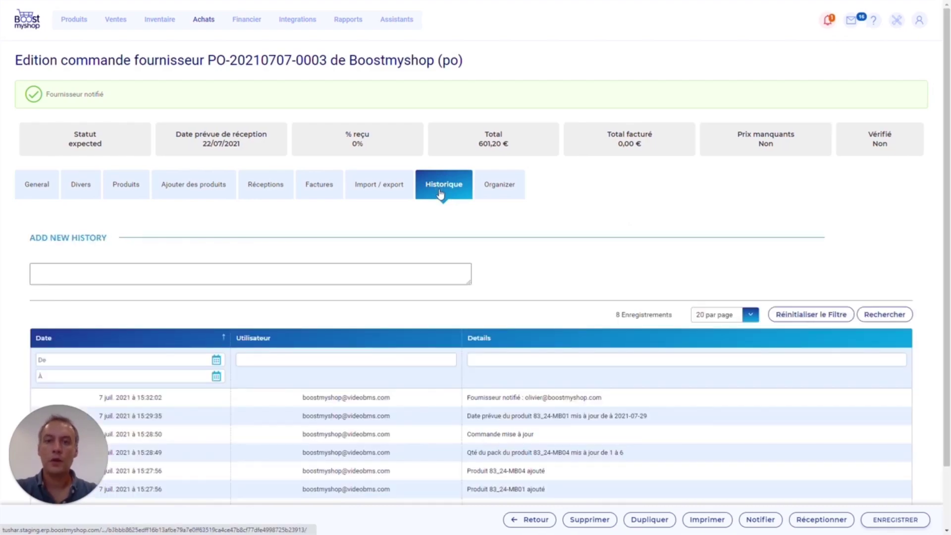
scroll(440, 193, "down", 1)
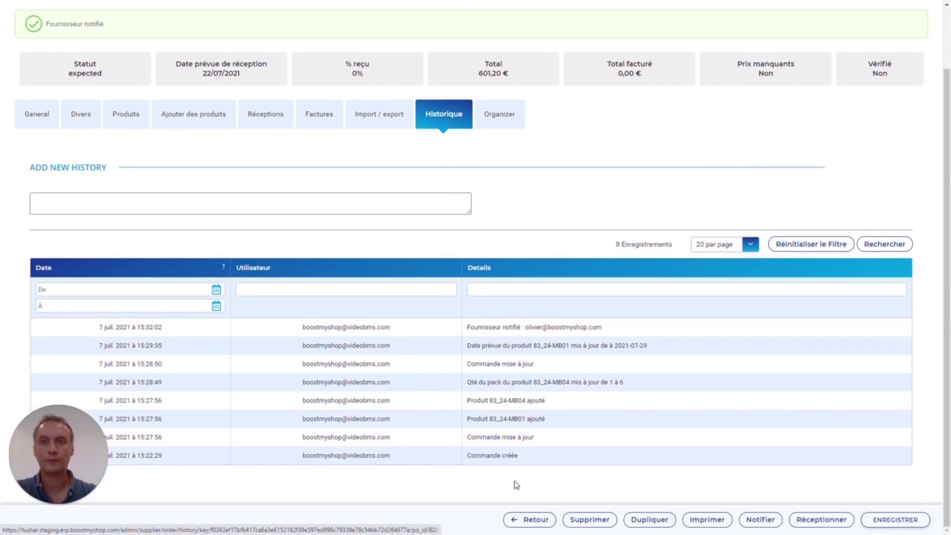
scroll(515, 484, "up", 1)
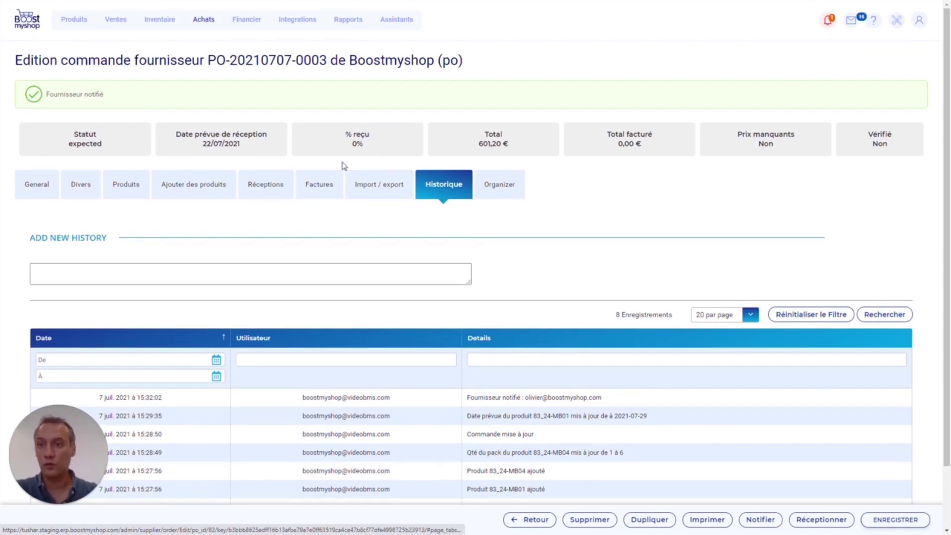
Set the ordered quantity of the Joust Duffle Bag line to 2 and save the order
left_click(207, 25)
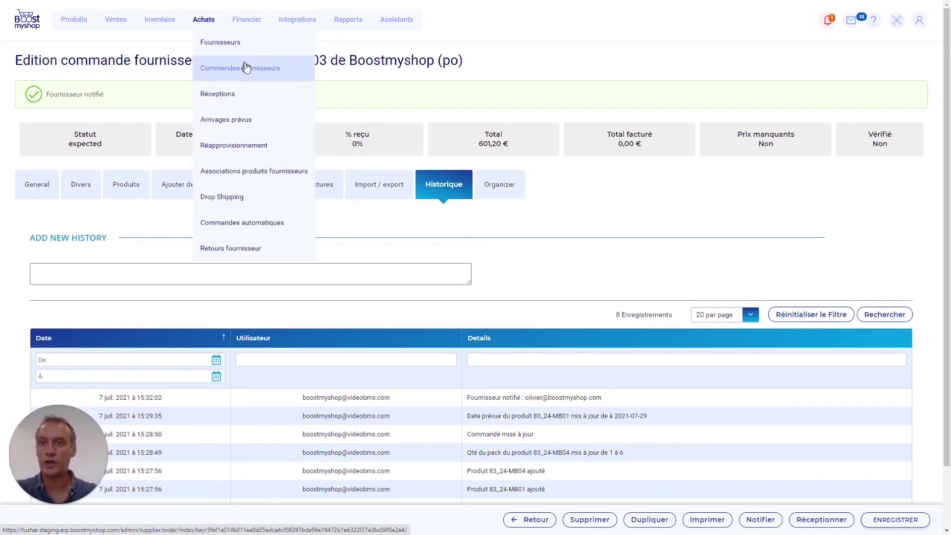
left_click(128, 191)
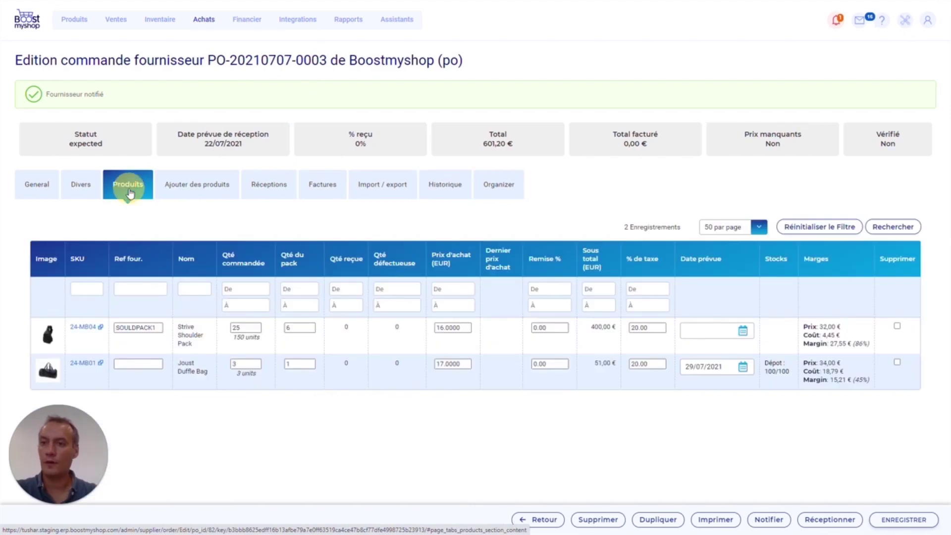
left_click(233, 365)
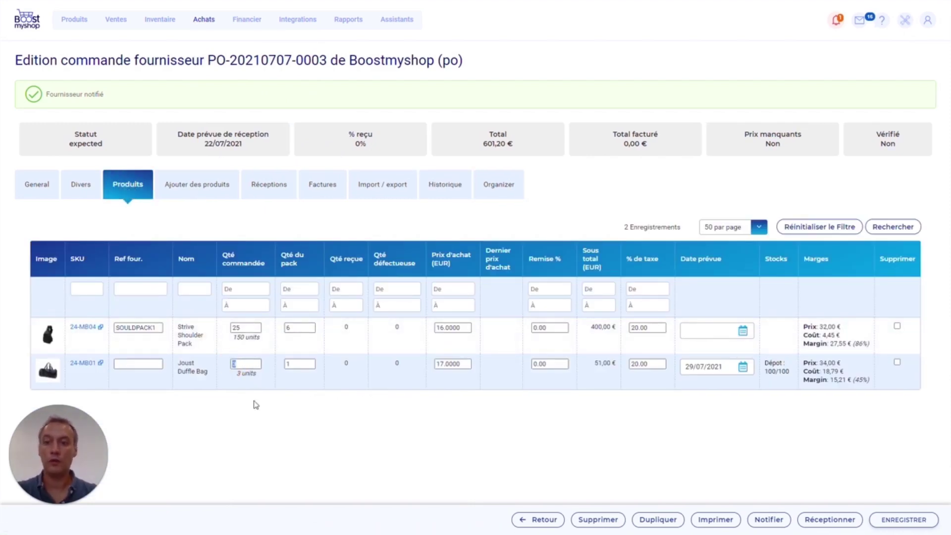
key("BackSpace")
type("2")
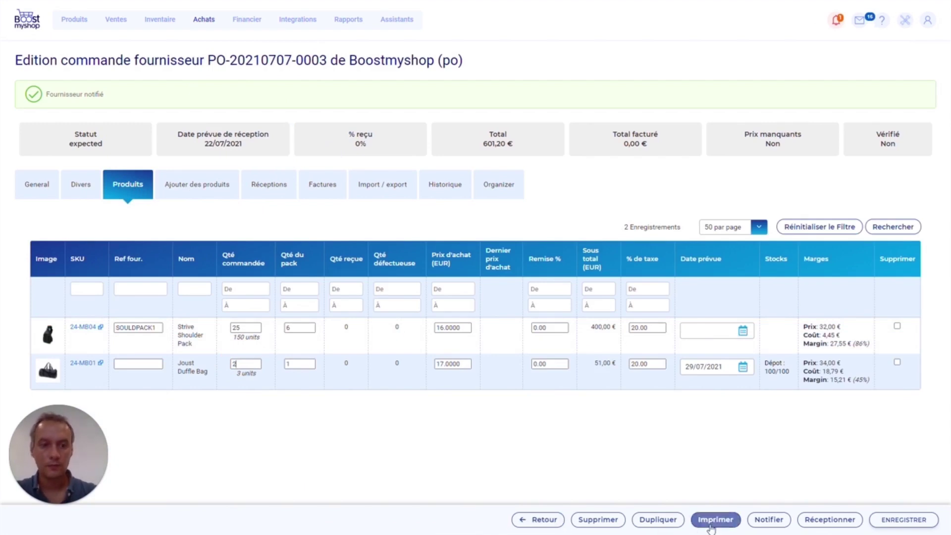
left_click(903, 519)
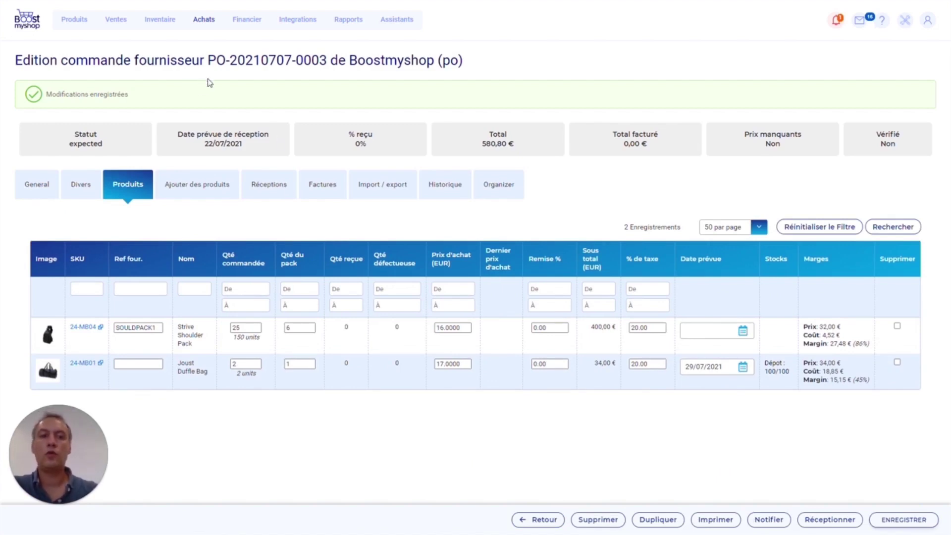
Reopen the newest Boostmyshop order from the list of supplier orders and show its receptions
mouse_move(204, 25)
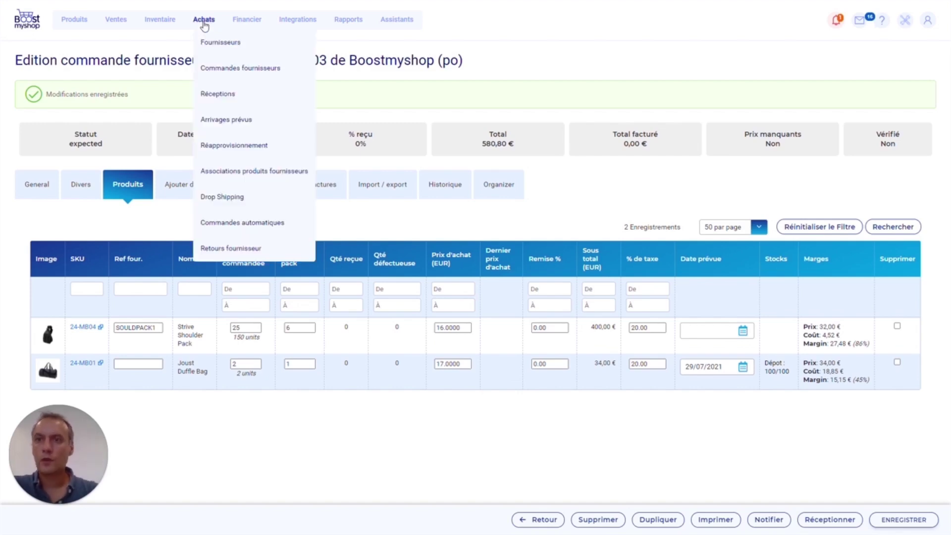
left_click(242, 74)
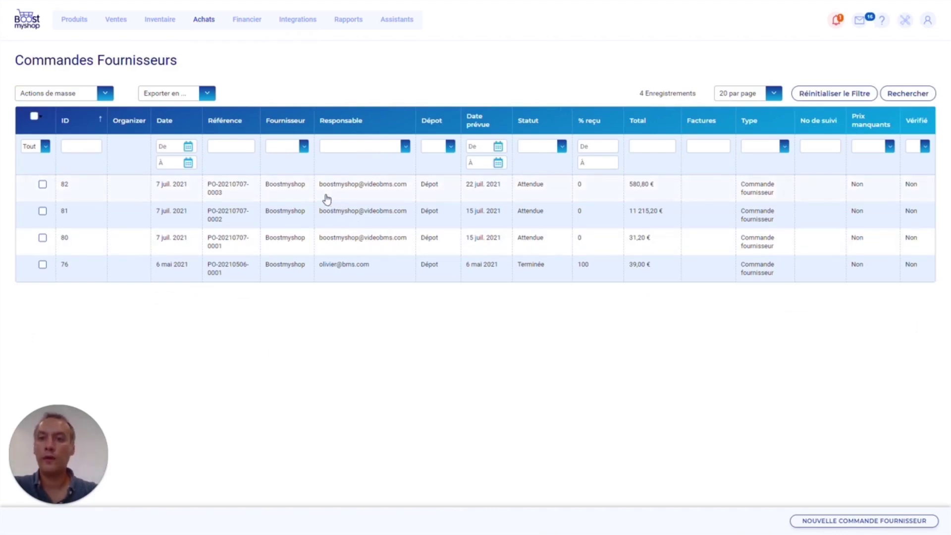
left_click(364, 187)
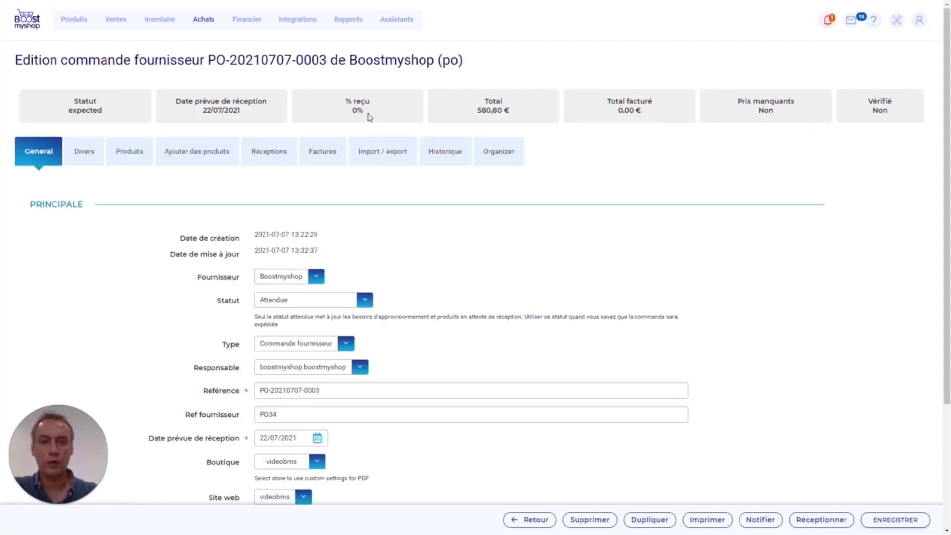
left_click(269, 157)
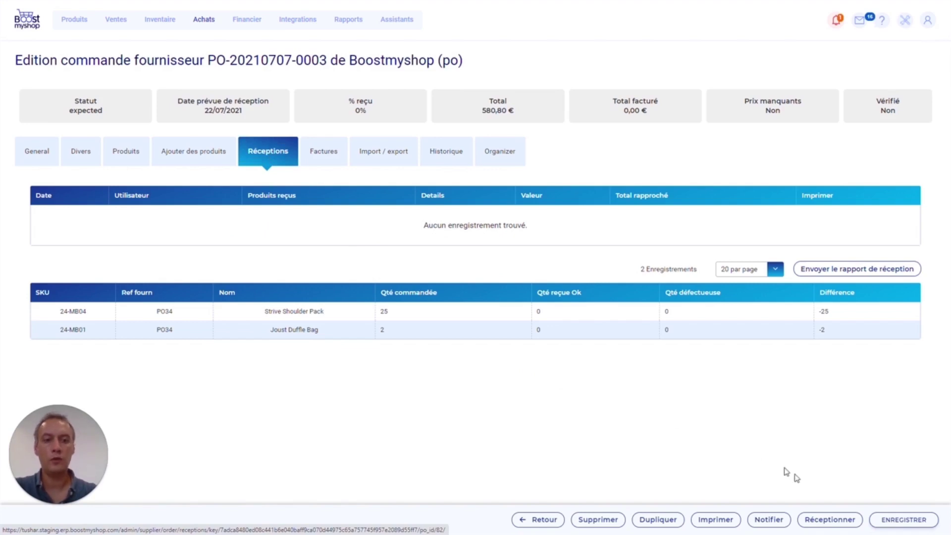
Record a reception of 3 Joust Duffle Bags and 2 packs of Strive Shoulder Pack for the order and save it
left_click(837, 524)
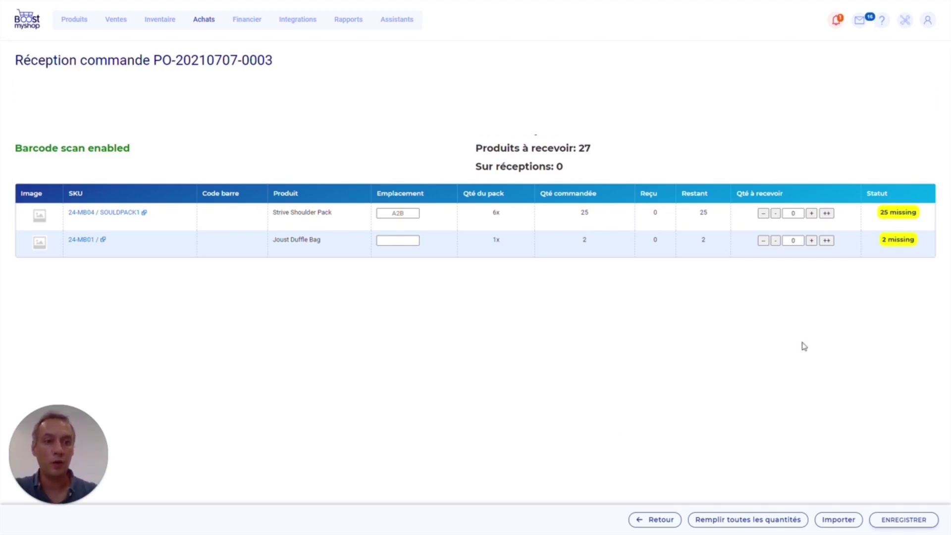
left_click(813, 241)
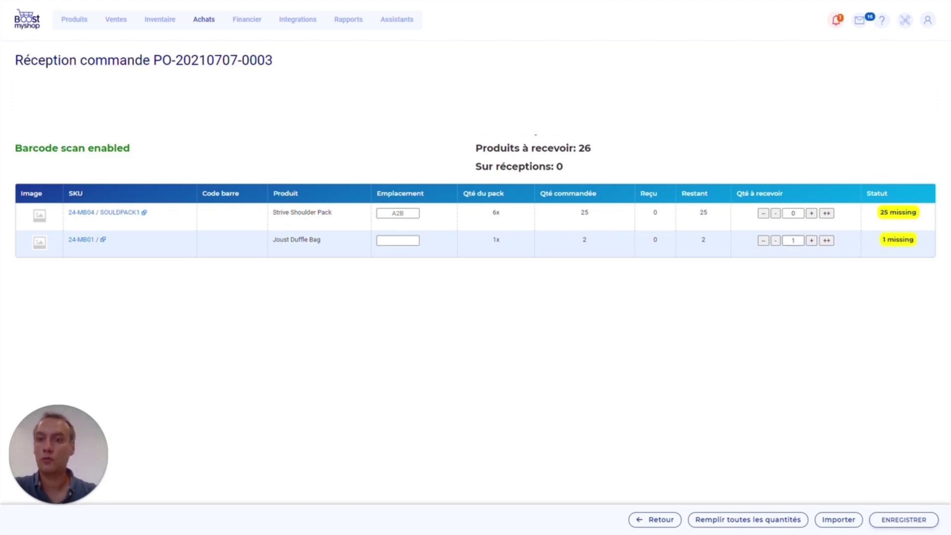
left_click(811, 243)
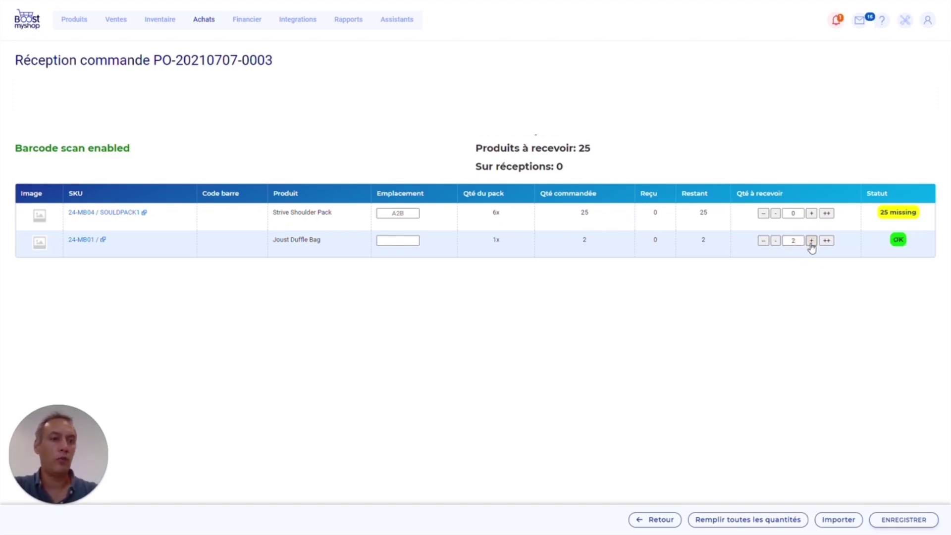
left_click(810, 241)
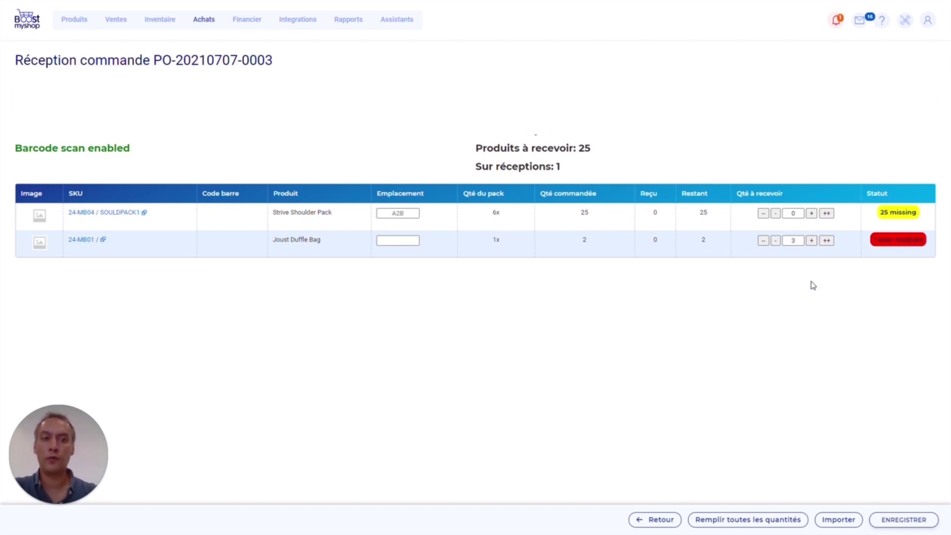
left_click(811, 213)
left_click(811, 213)
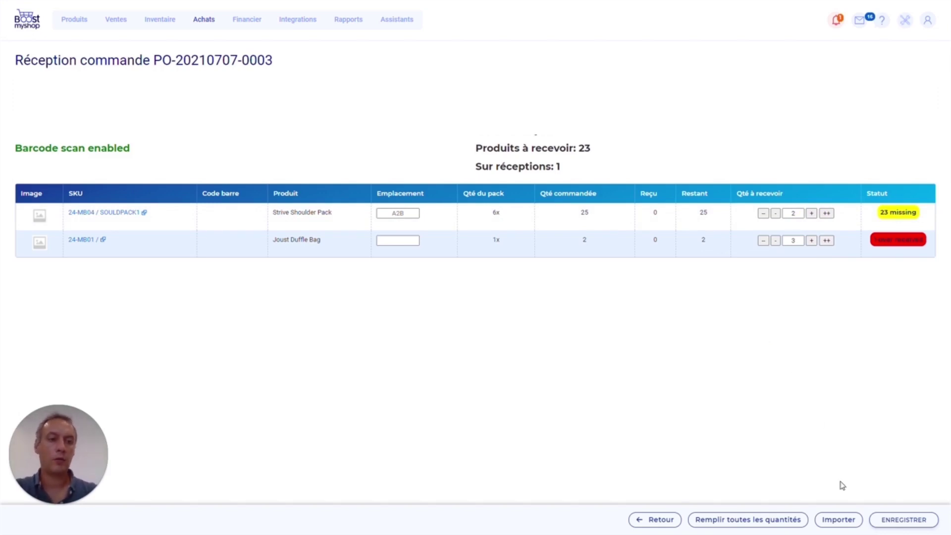
left_click(890, 525)
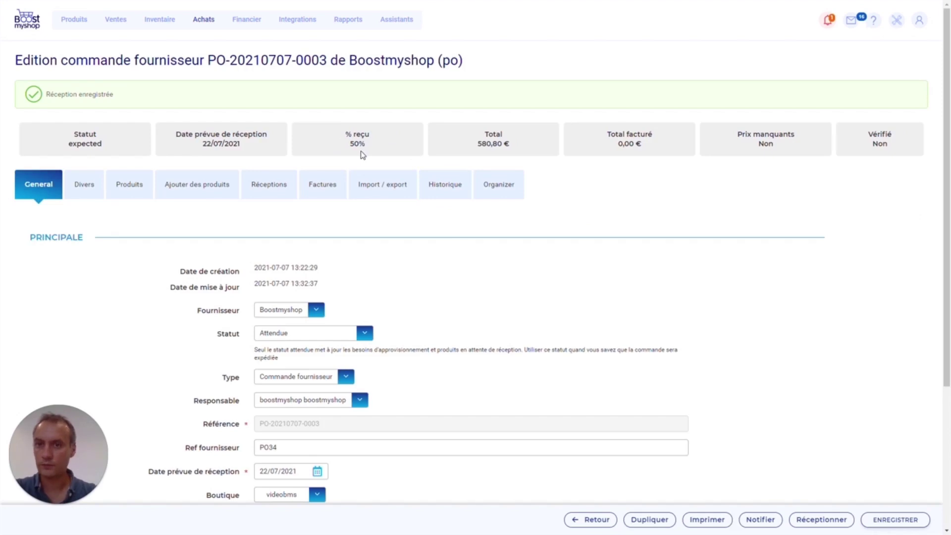
Check the order's received quantities, the Joust Duffle Bag's stock level and stock movements, and the order's recorded receptions
left_click(137, 195)
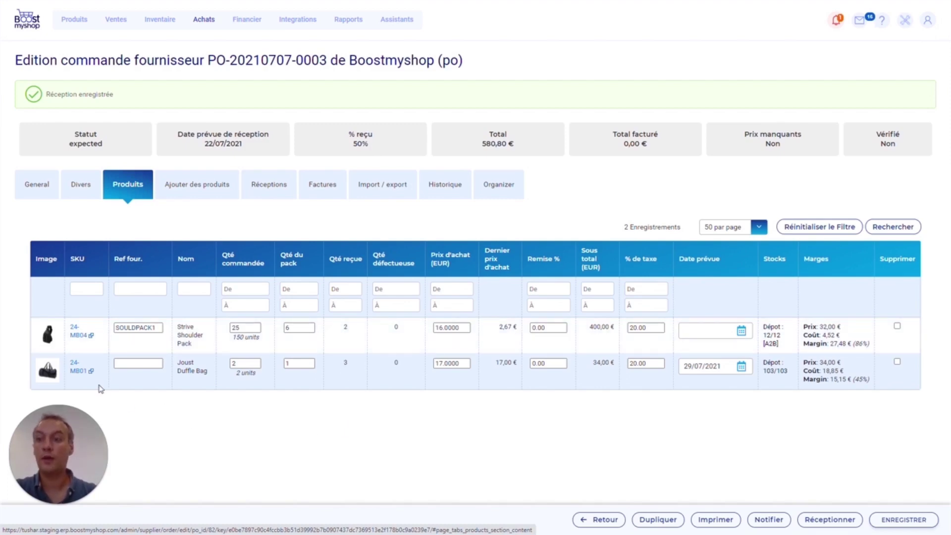
left_click(78, 375)
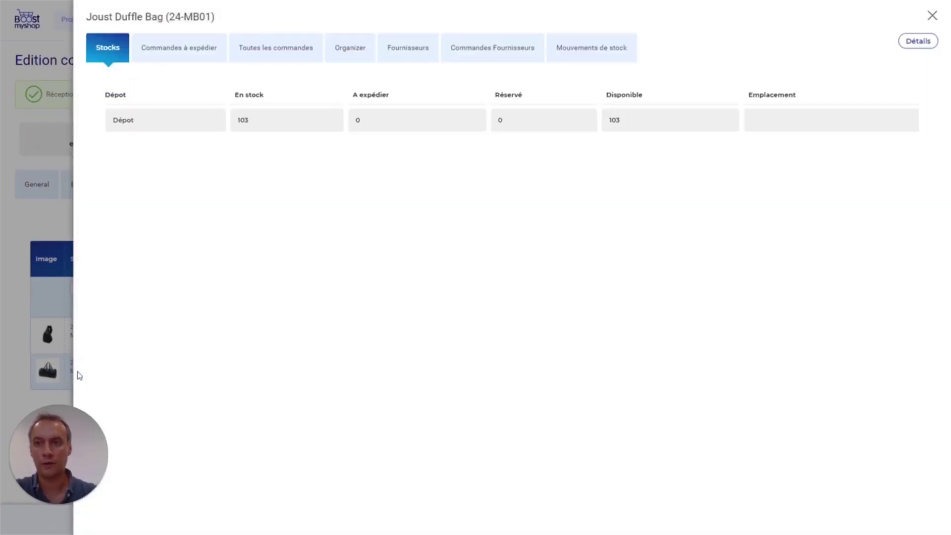
double_click(242, 119)
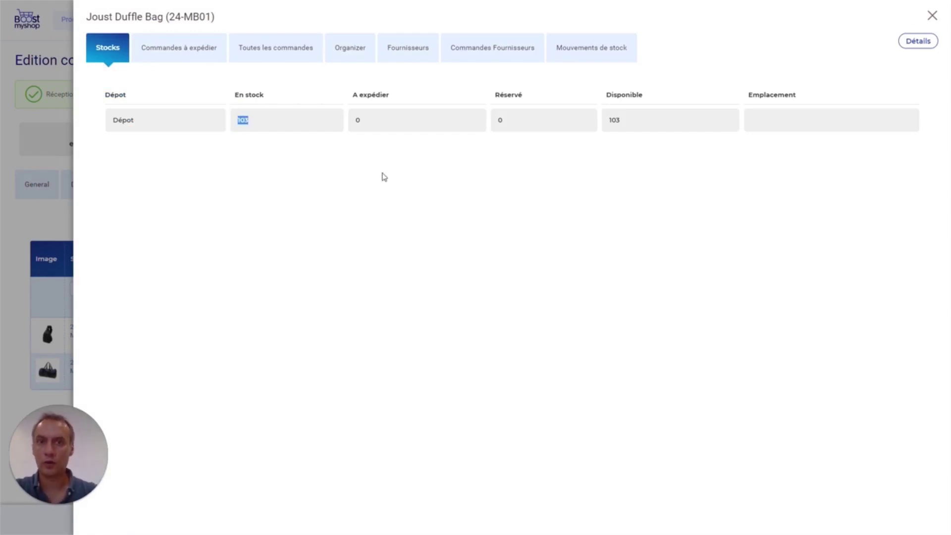
left_click(589, 55)
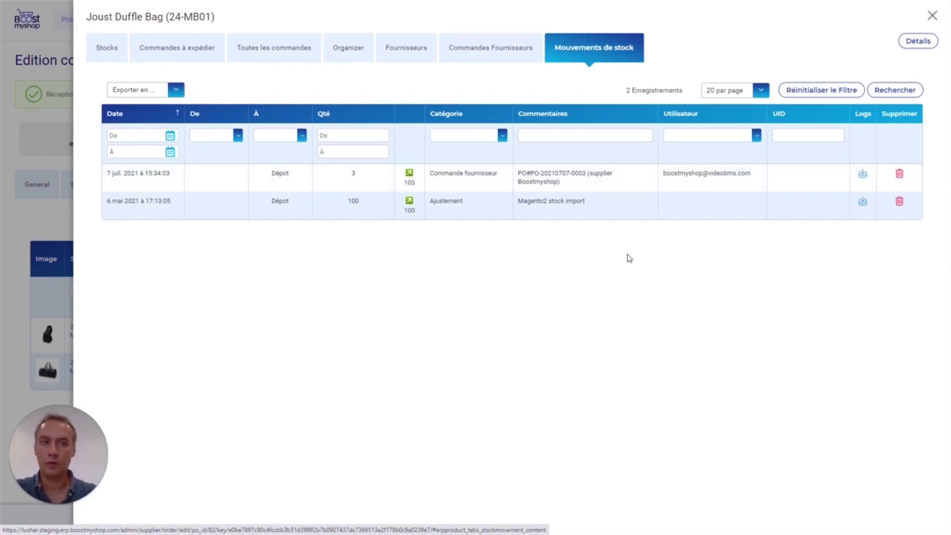
left_click(933, 16)
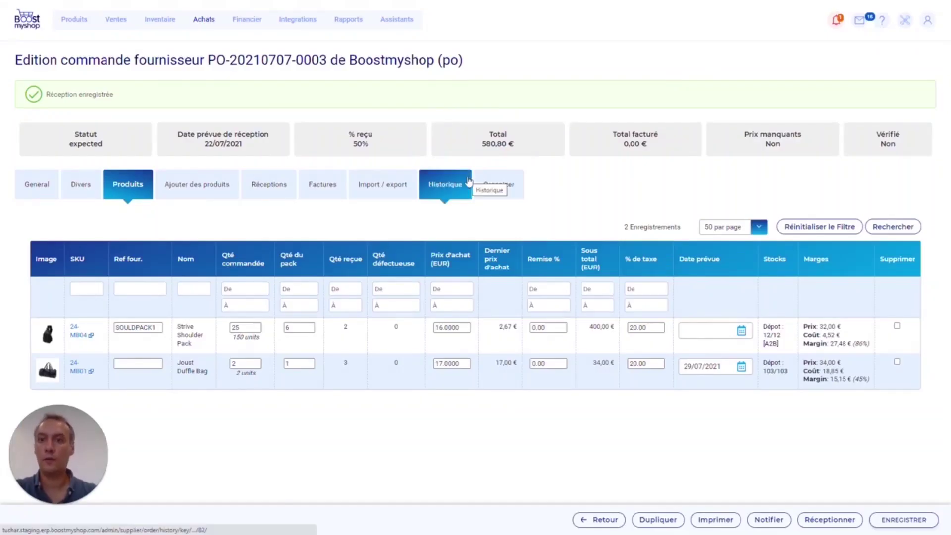
left_click(268, 197)
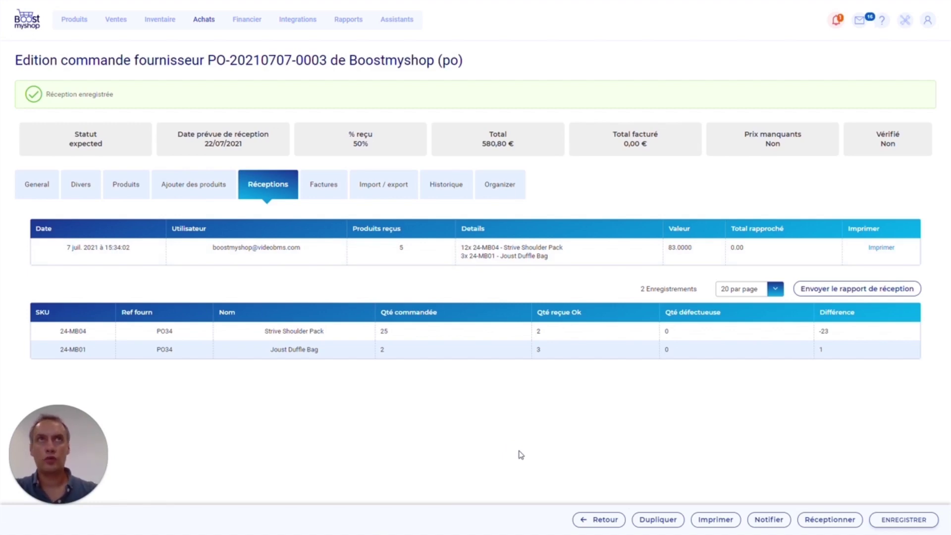
Reopen the newest Boostmyshop order from the supplier orders list, record a reception of 5 more Joust Duffle Bags and save it
left_click(589, 519)
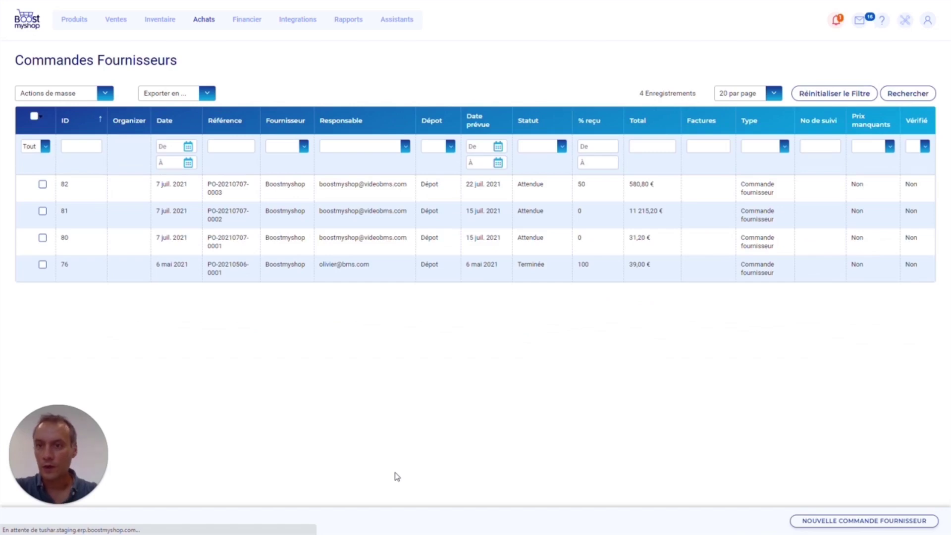
left_click(429, 186)
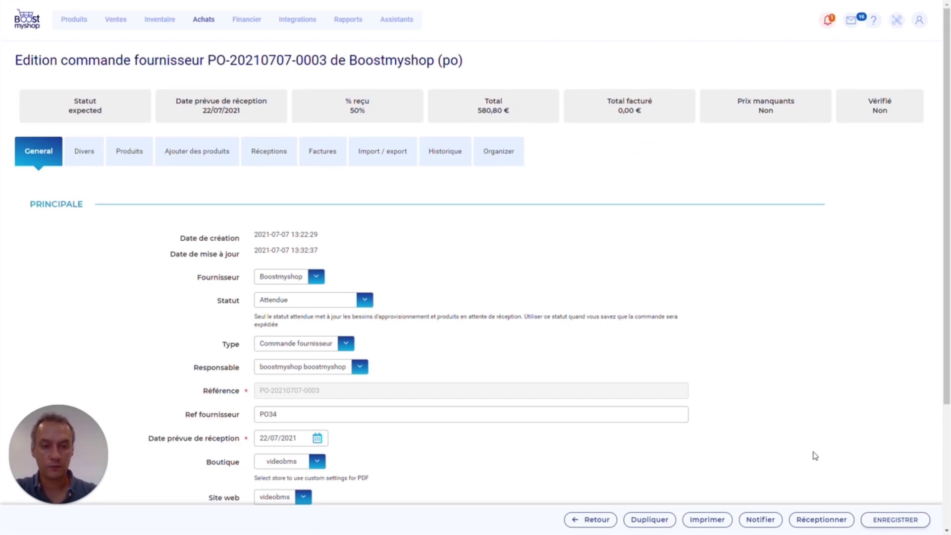
left_click(820, 519)
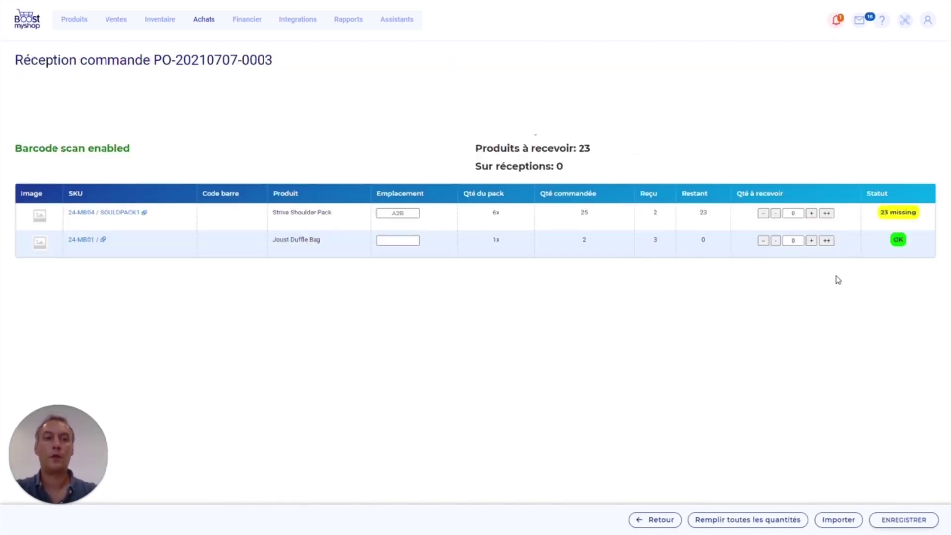
triple_click(811, 240)
double_click(811, 240)
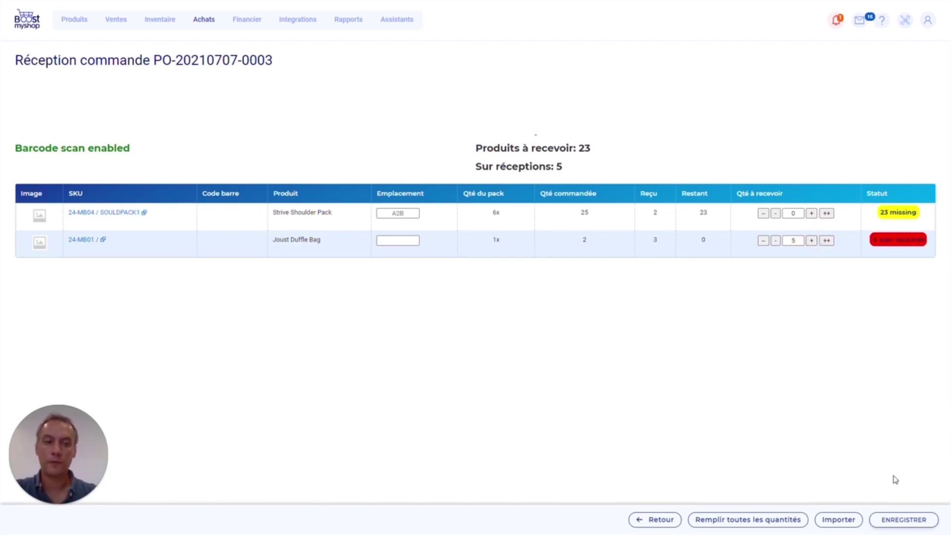
left_click(905, 520)
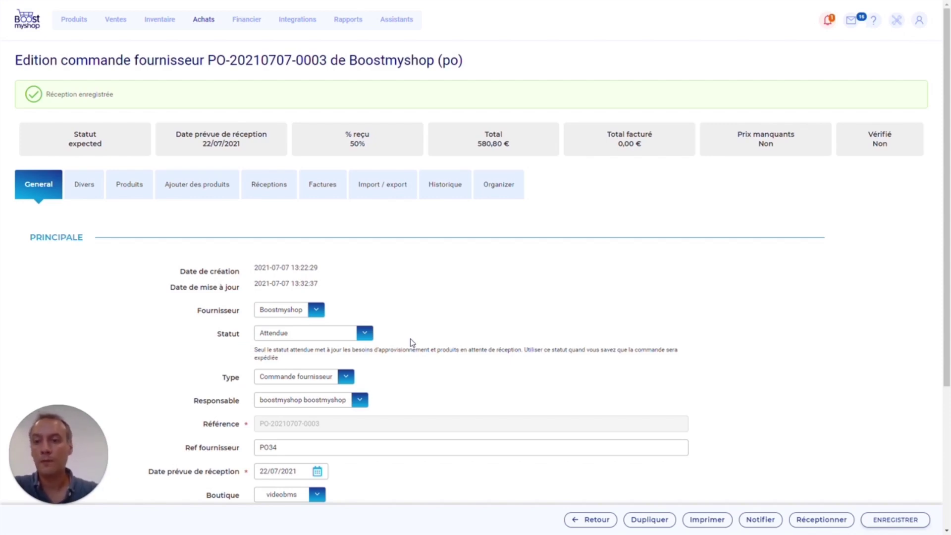
Set the supplier order's status to Terminée and save the order
left_click(337, 332)
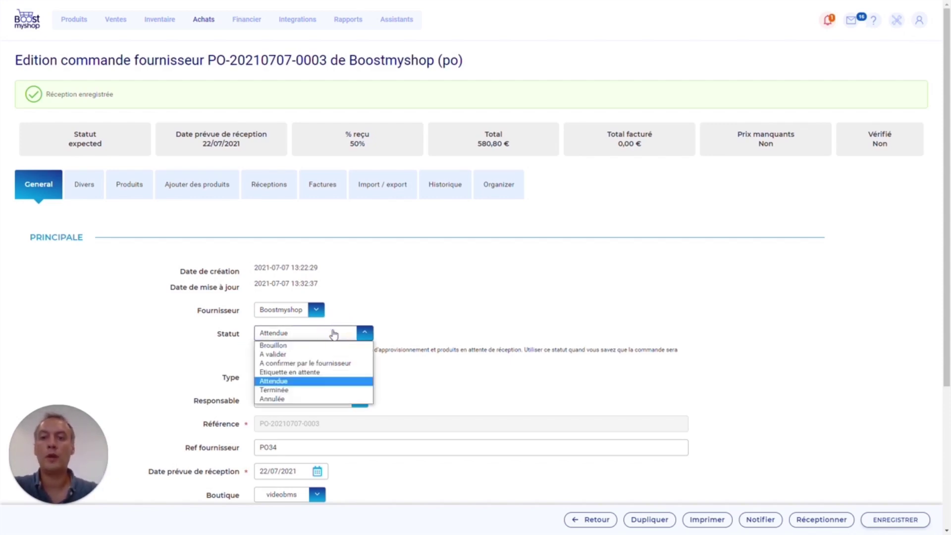
left_click(290, 390)
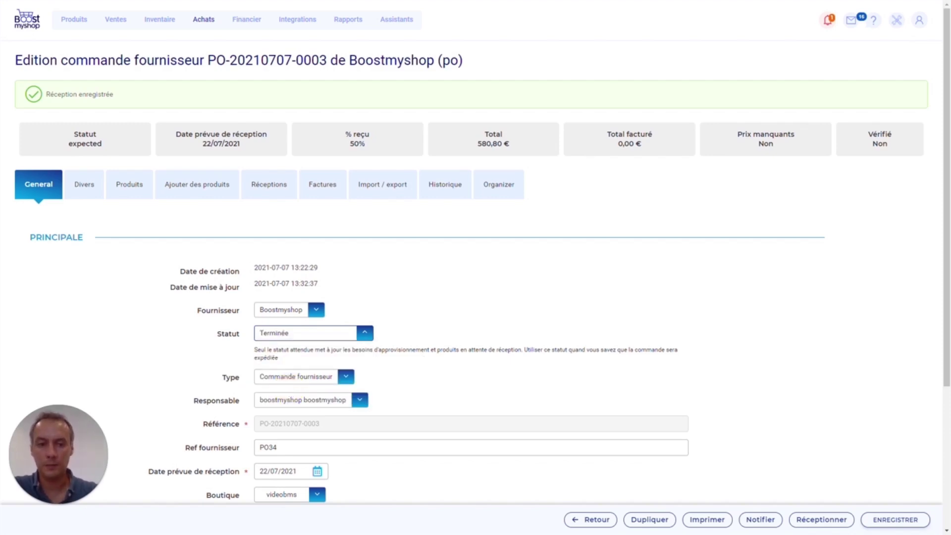
left_click(883, 518)
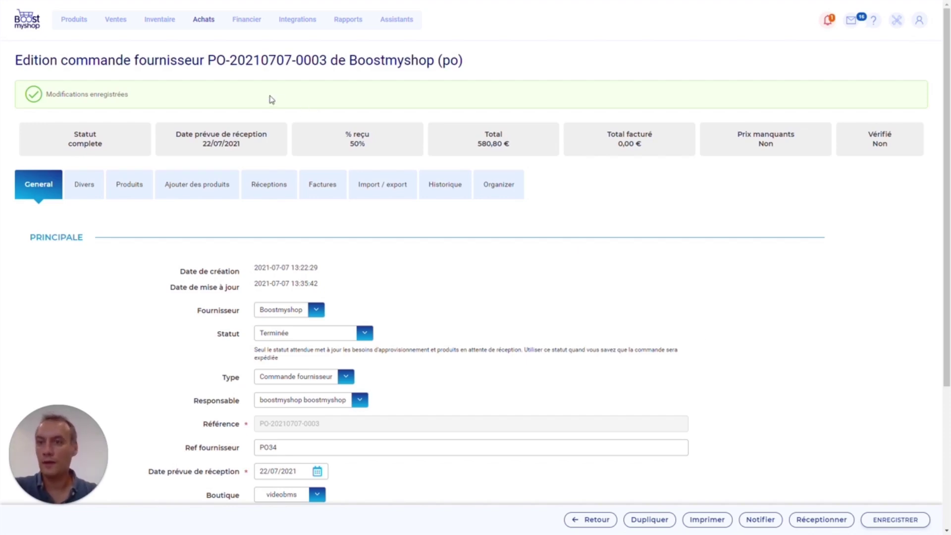
Show the overall list of receptions recorded for all supplier orders
mouse_move(204, 23)
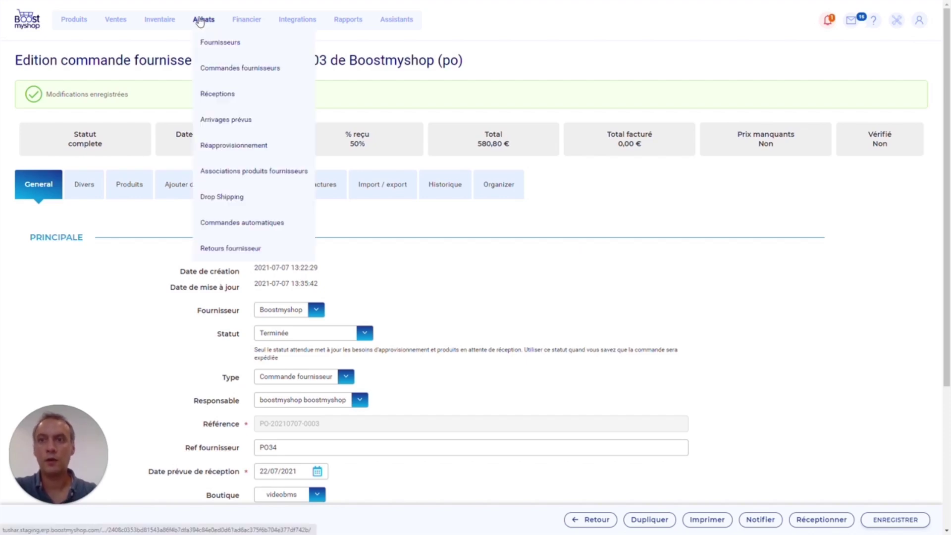
left_click(222, 94)
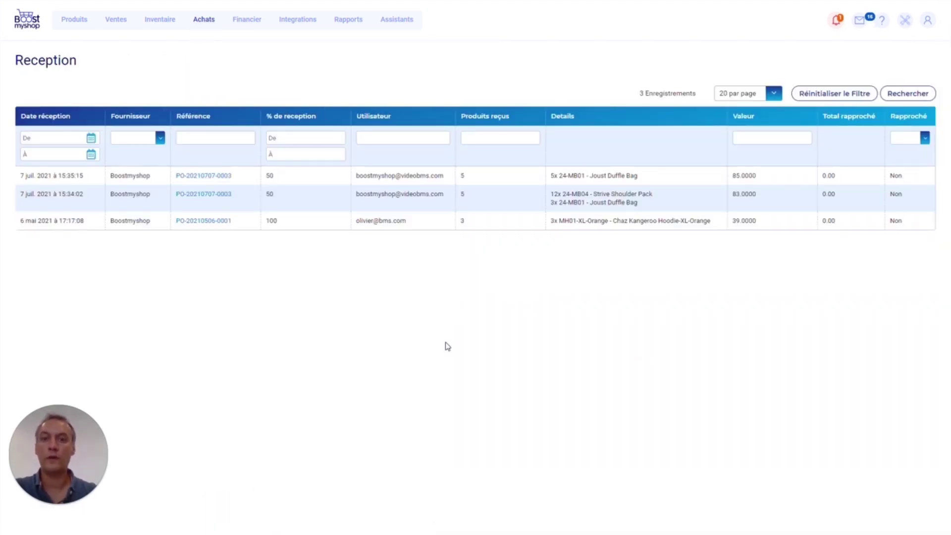